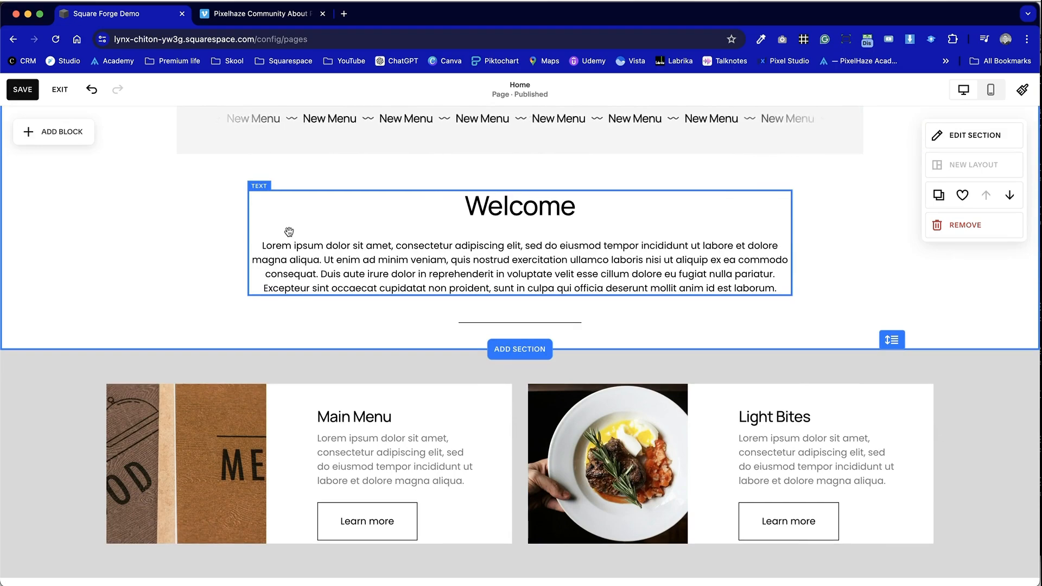
- Switch to the Vimeo tab and review the video's sharing options
{"action": "scroll", "coordinate": [289, 232], "scroll_direction": "down", "scroll_amount": 15}
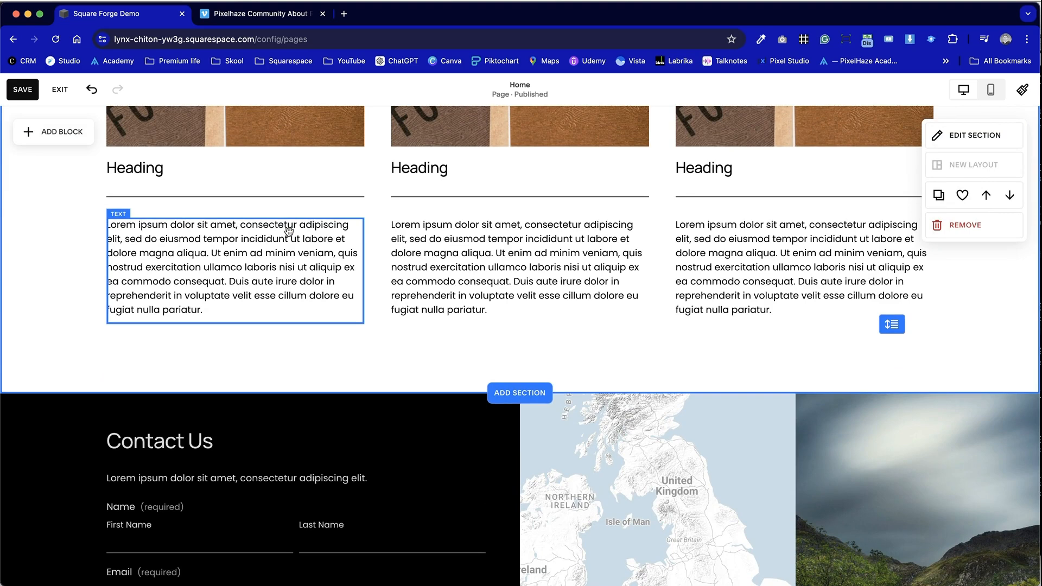
{"action": "key", "text": "ctrl+Tab"}
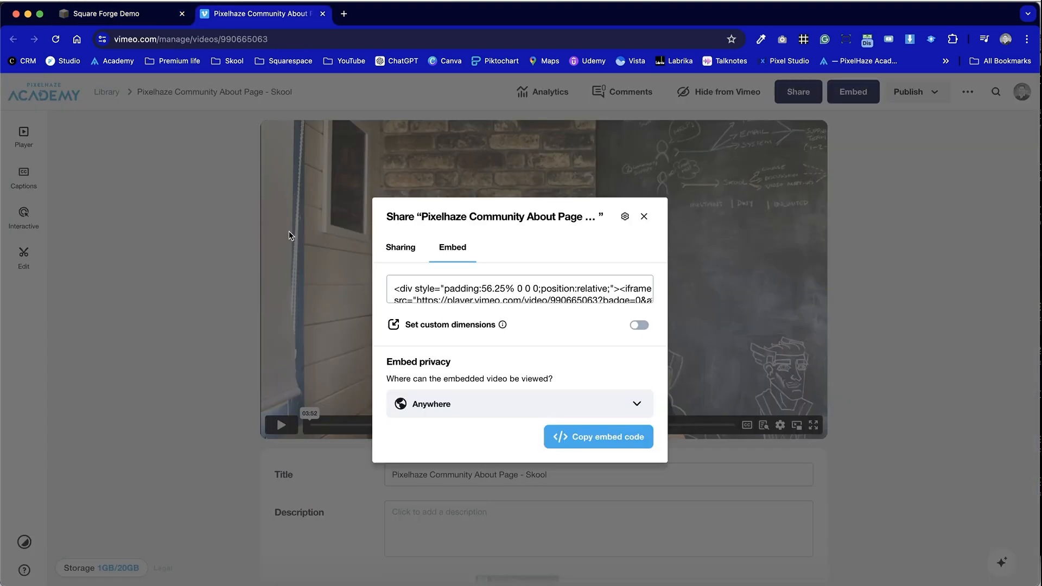
{"action": "left_click", "coordinate": [645, 216]}
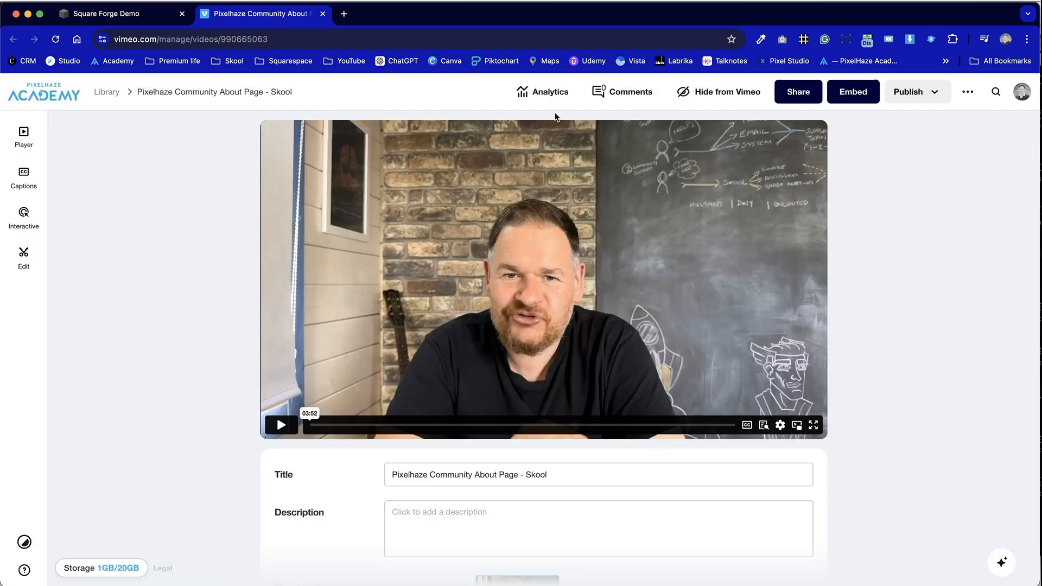
{"action": "left_click", "coordinate": [806, 101]}
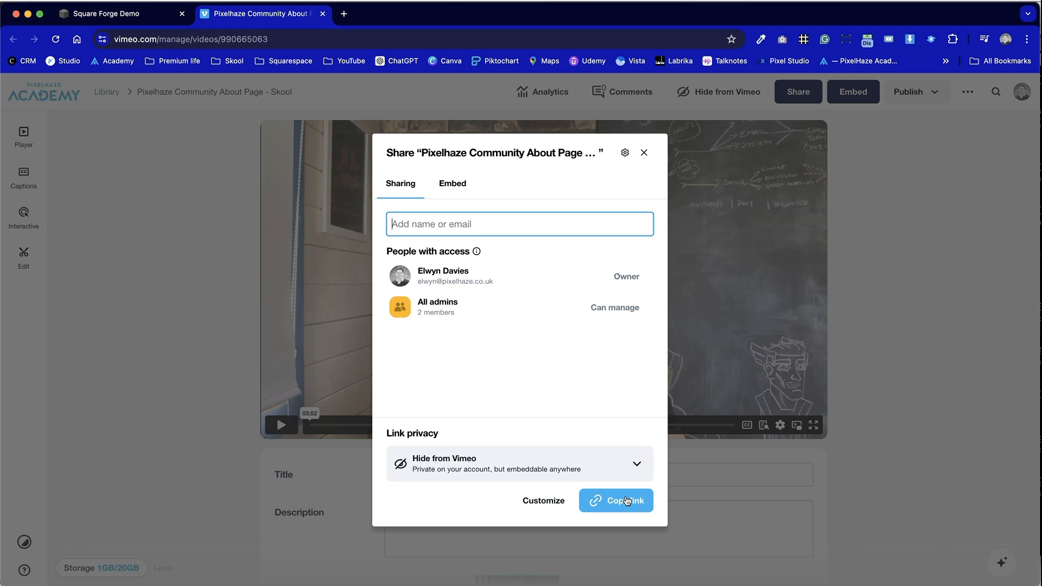
{"action": "left_click", "coordinate": [644, 152]}
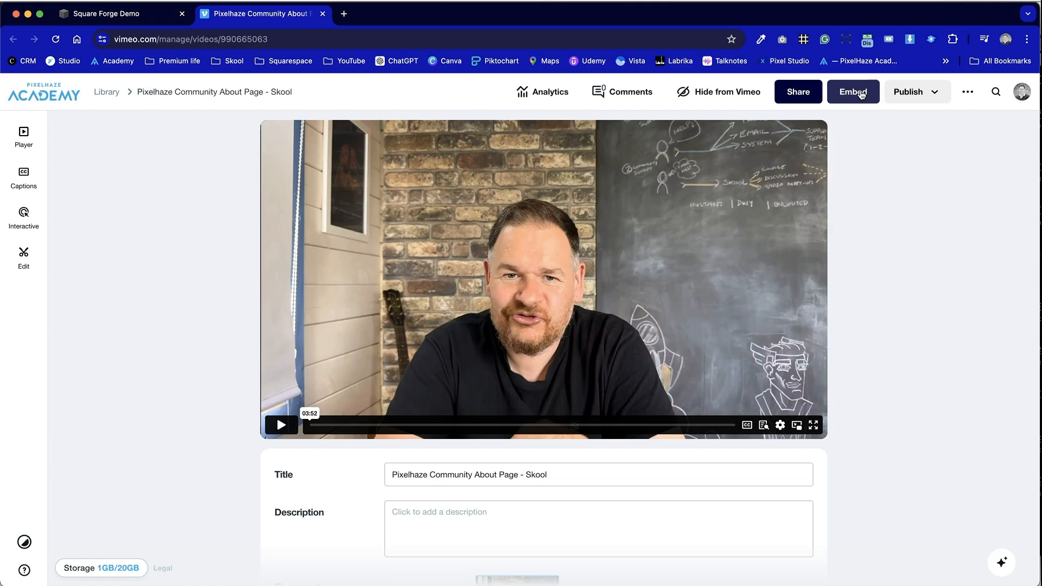
- Open the video's embed code, select part of it, and return to the site editor tab
{"action": "left_click", "coordinate": [862, 95]}
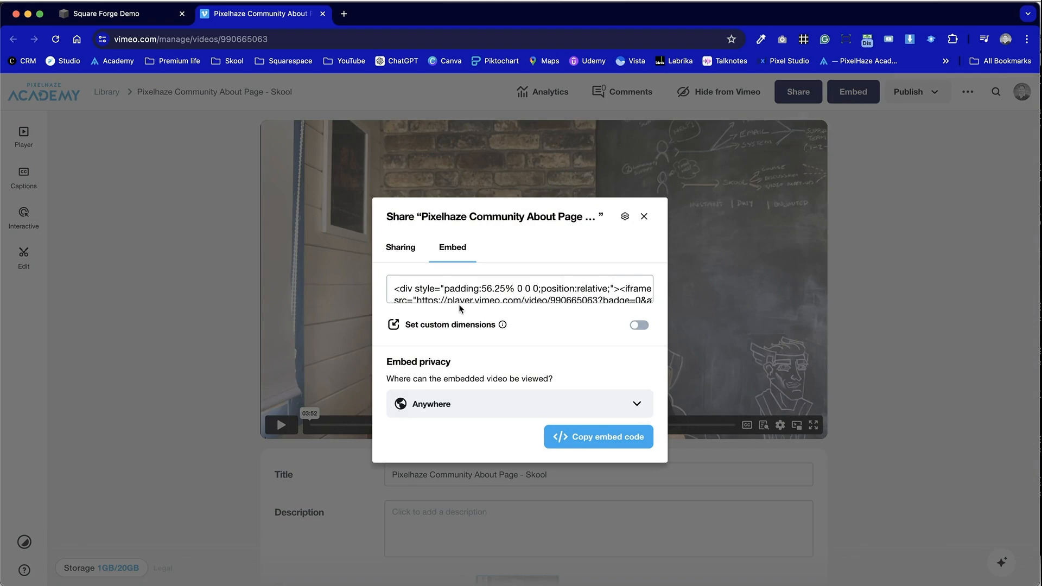
{"action": "left_click_drag", "start_coordinate": [416, 287], "coordinate": [526, 287]}
{"action": "left_click", "coordinate": [526, 286]}
{"action": "key", "text": "ctrl+Tab"}
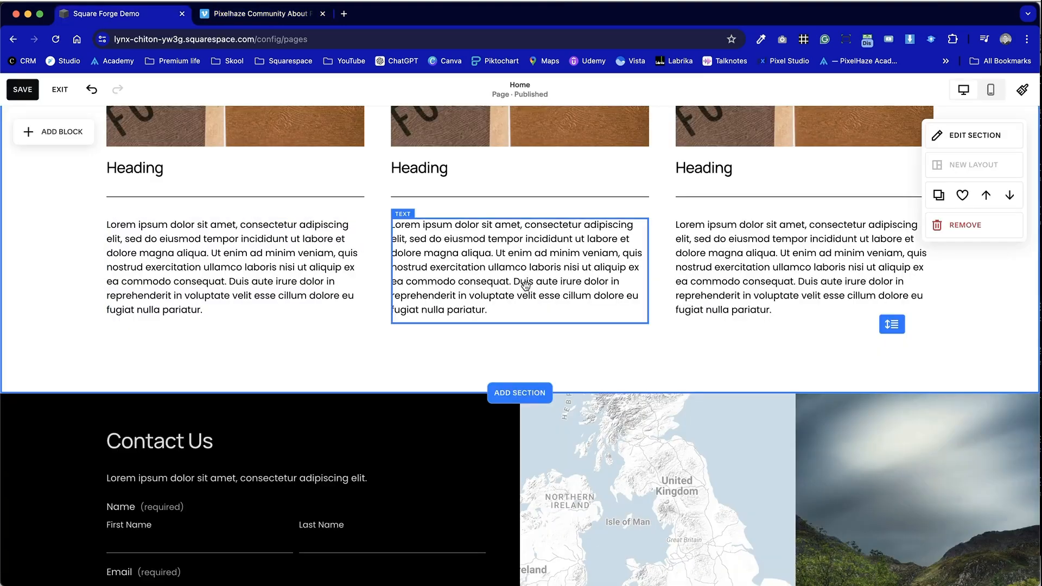
- Scroll to the Contact Us section and inspect the contact form block's fields
{"action": "scroll", "coordinate": [478, 426], "scroll_direction": "down", "scroll_amount": 4}
{"action": "scroll", "coordinate": [477, 424], "scroll_direction": "down", "scroll_amount": 3}
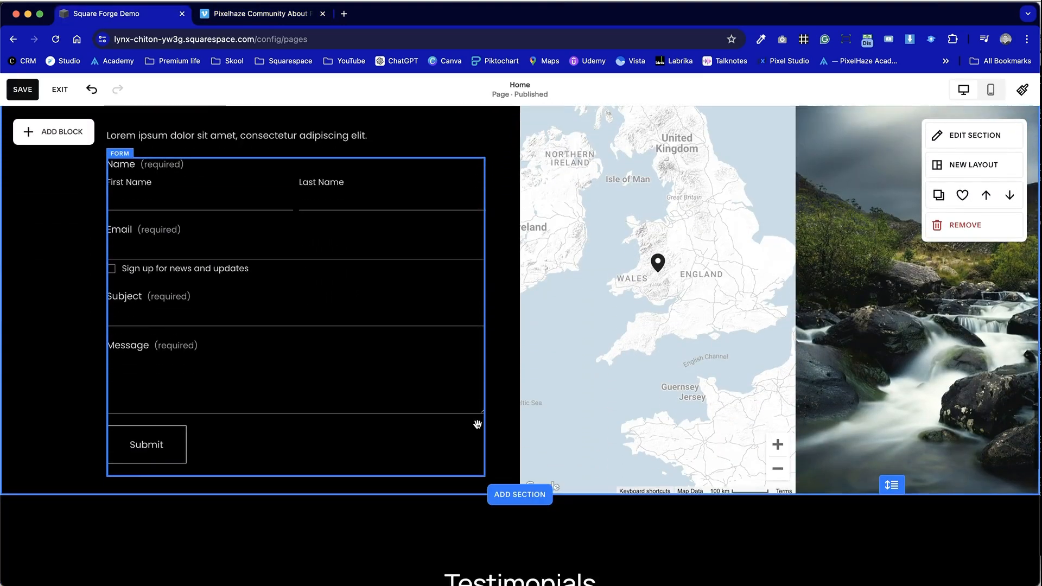
{"action": "scroll", "coordinate": [478, 424], "scroll_direction": "up", "scroll_amount": 2}
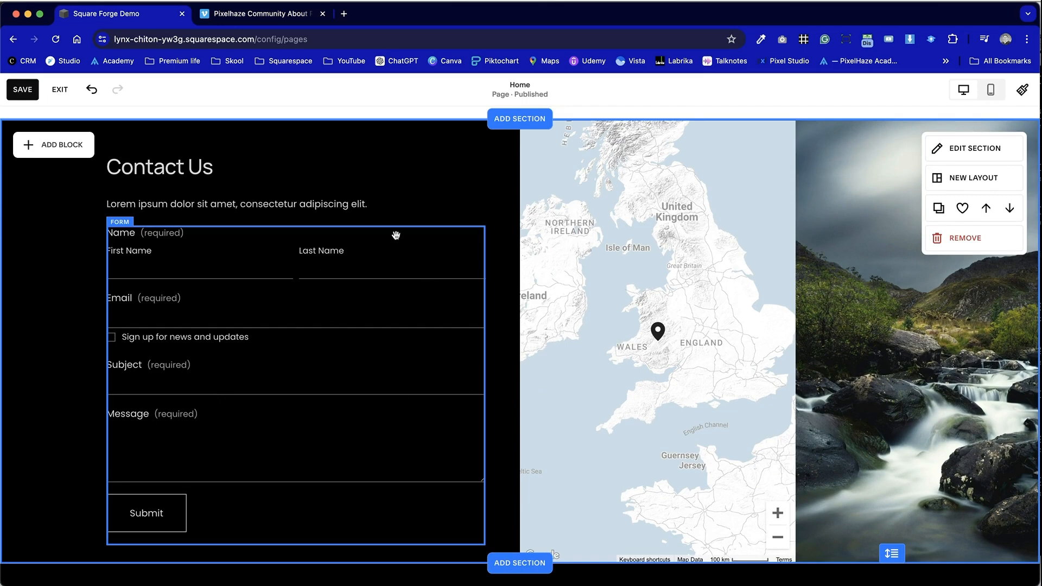
{"action": "left_click", "coordinate": [470, 350]}
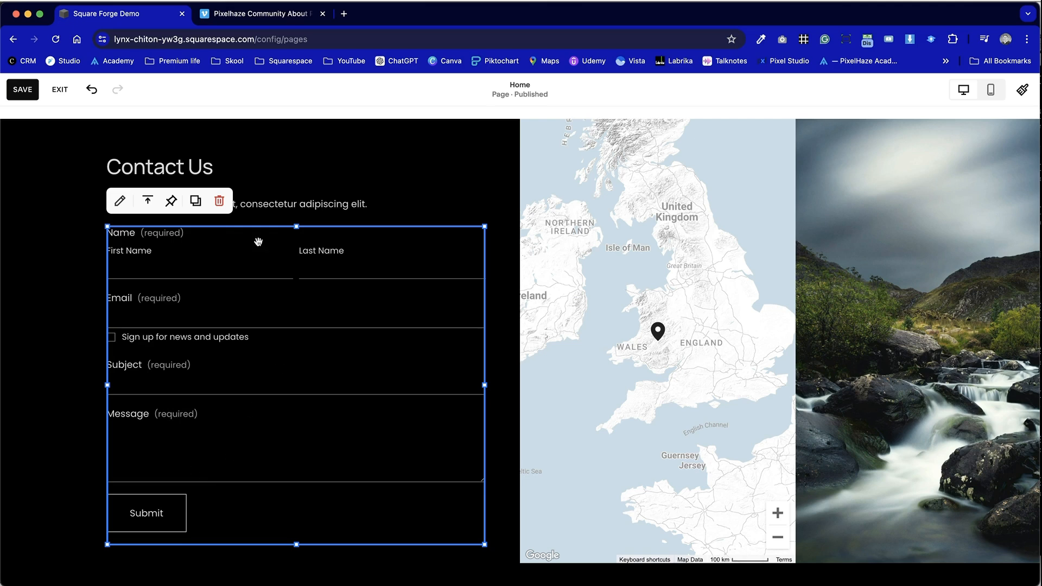
{"action": "double_click", "coordinate": [272, 256]}
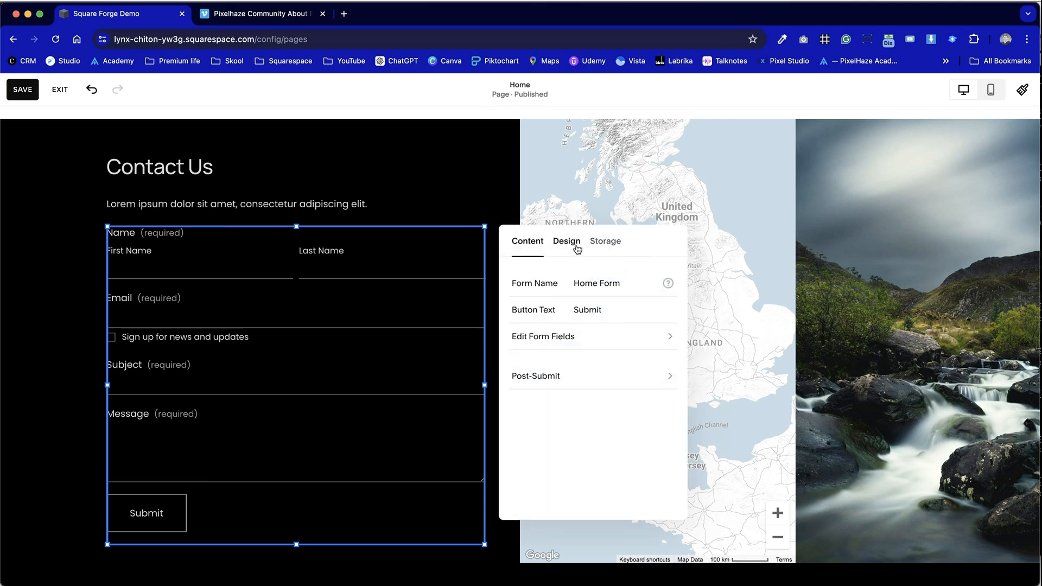
{"action": "left_click", "coordinate": [624, 339]}
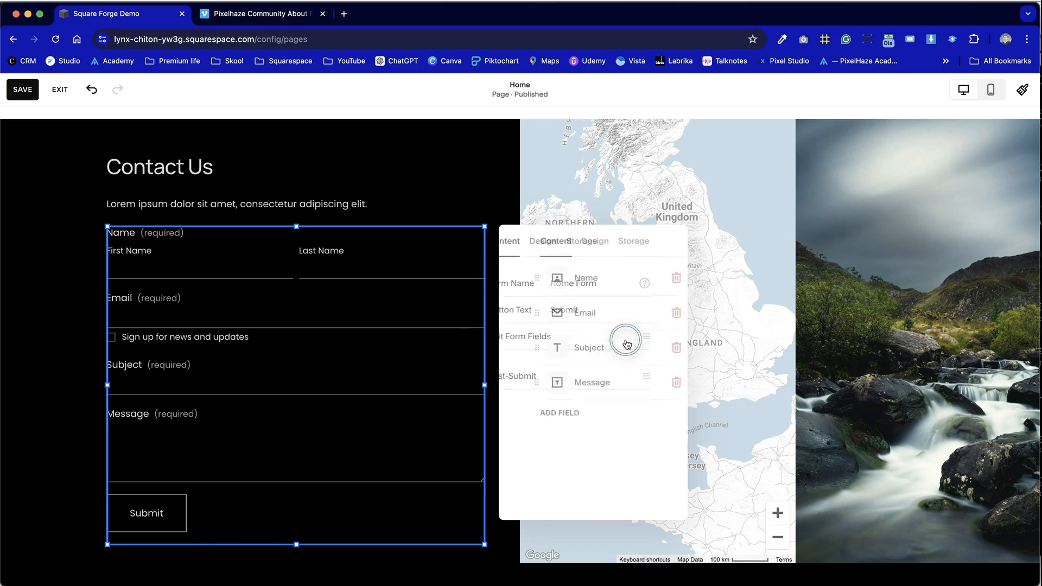
{"action": "left_click", "coordinate": [554, 417]}
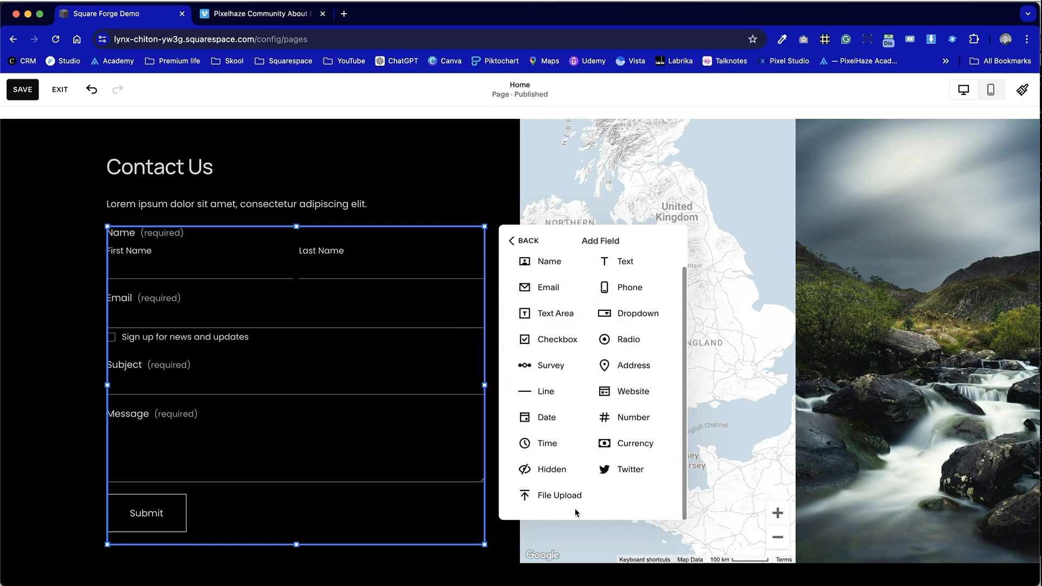
{"action": "left_click", "coordinate": [489, 173]}
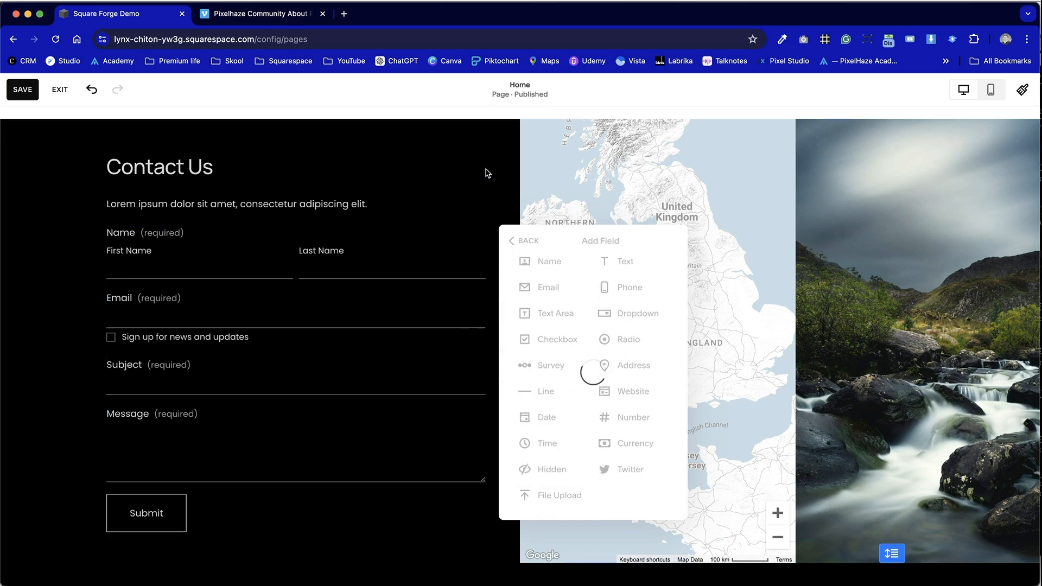
- Delete the contact form block and add an Embed block in its place
{"action": "left_click", "coordinate": [383, 325]}
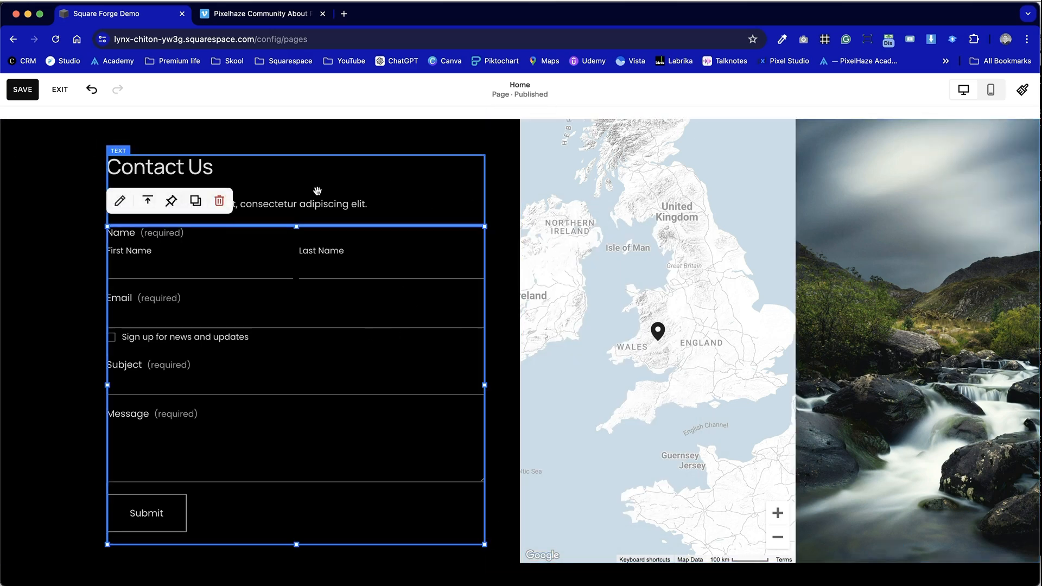
{"action": "left_click", "coordinate": [221, 201]}
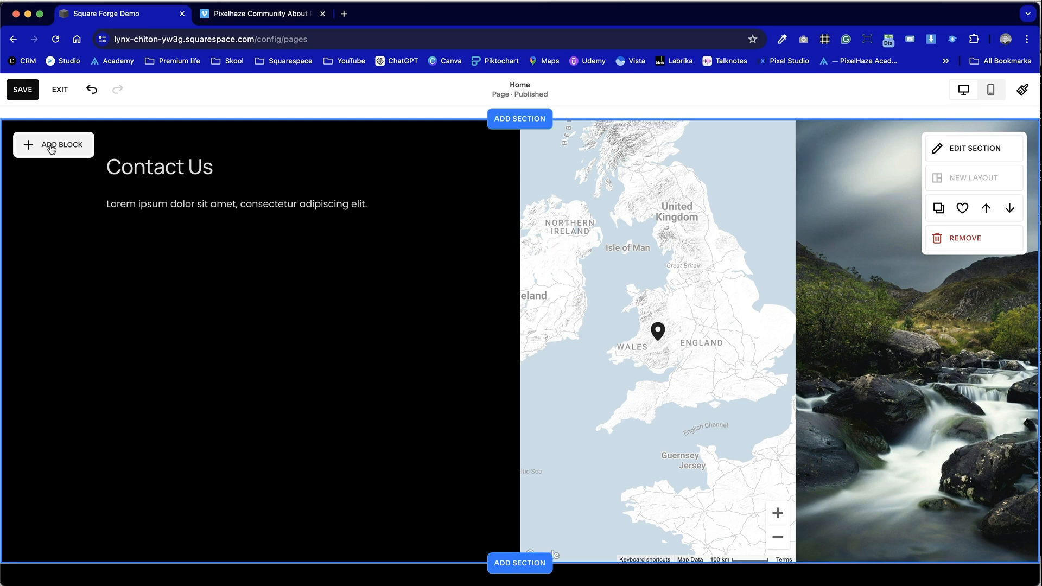
{"action": "left_click", "coordinate": [43, 144]}
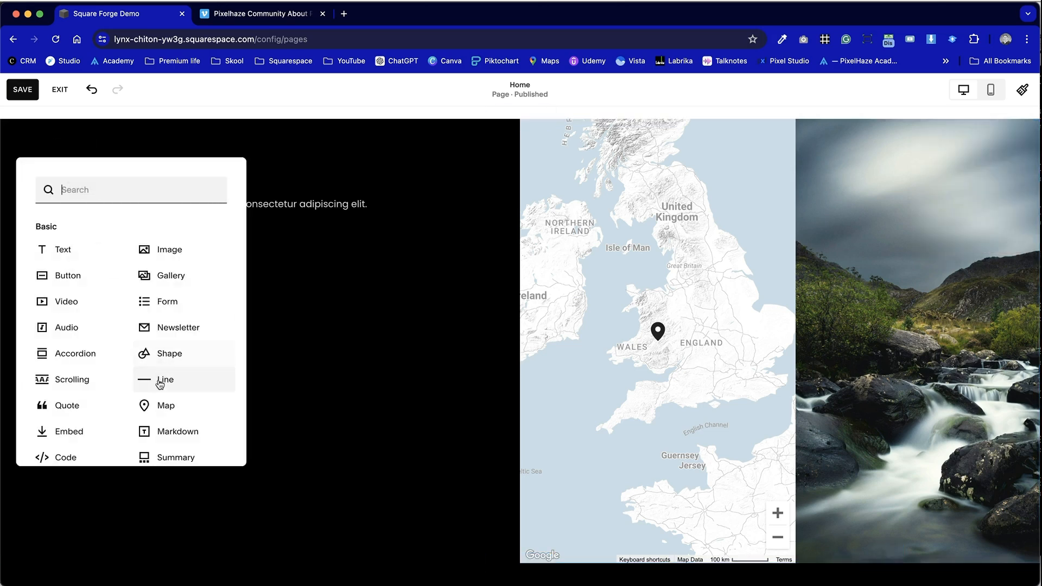
{"action": "left_click", "coordinate": [65, 433]}
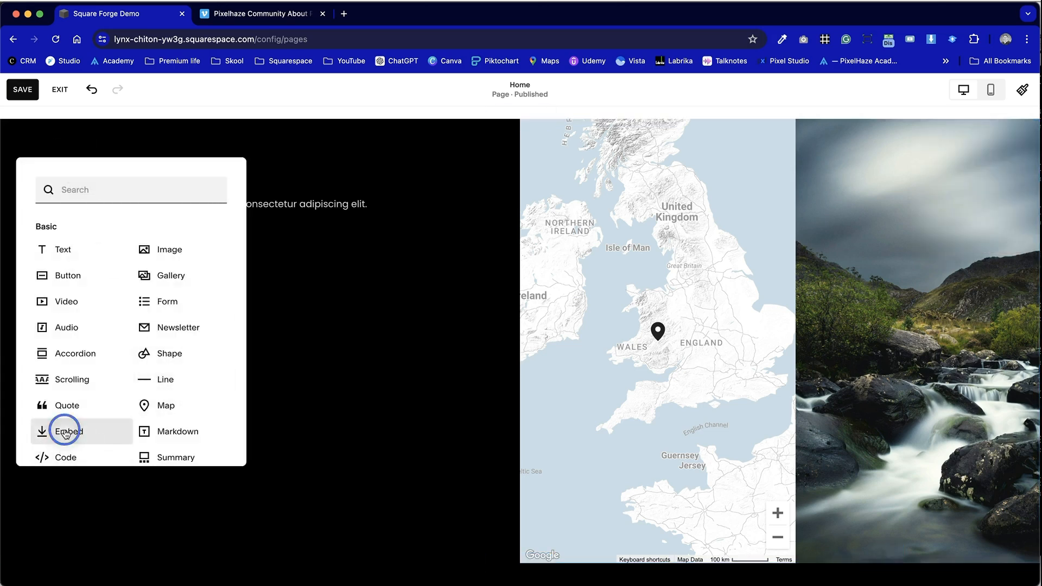
- Add a Code block to the Contact Us section below the embed block
{"action": "left_click_drag", "start_coordinate": [316, 227], "coordinate": [320, 284]}
{"action": "left_click", "coordinate": [465, 304]}
{"action": "left_click", "coordinate": [76, 145]}
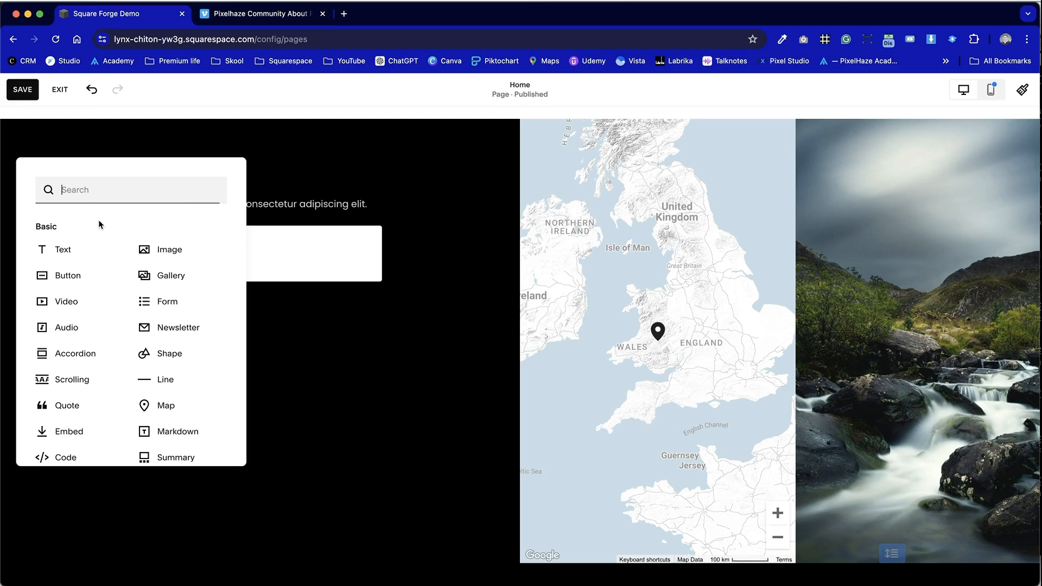
{"action": "scroll", "coordinate": [163, 379], "scroll_direction": "down", "scroll_amount": 3}
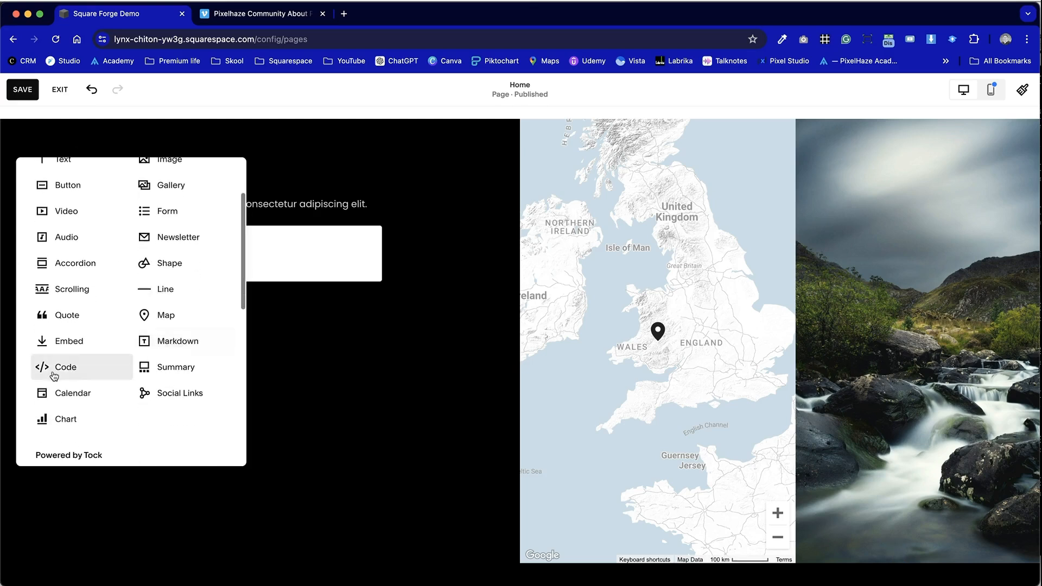
{"action": "left_click", "coordinate": [54, 376]}
{"action": "left_click_drag", "start_coordinate": [200, 204], "coordinate": [242, 433]}
{"action": "double_click", "coordinate": [221, 428]}
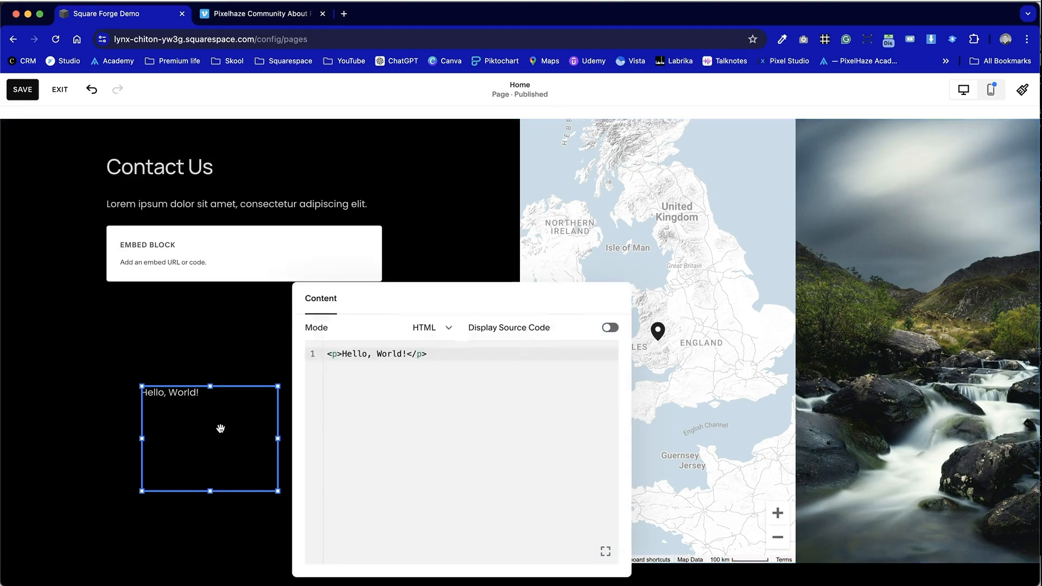
- Move the Hello, World! code block to align under the embed block
{"action": "left_click", "coordinate": [204, 360]}
{"action": "double_click", "coordinate": [187, 433]}
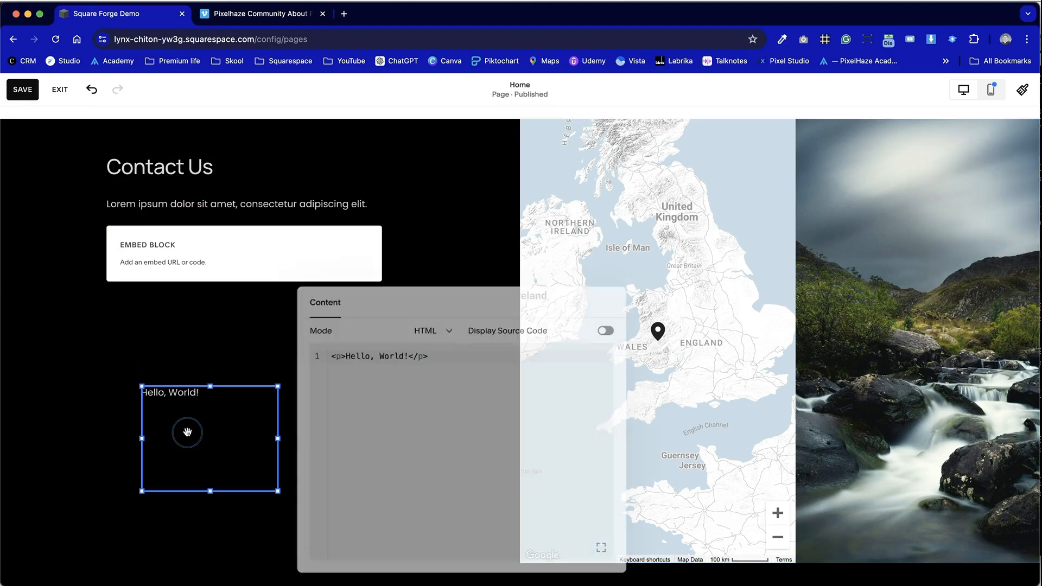
{"action": "left_click_drag", "start_coordinate": [488, 302], "coordinate": [481, 217]}
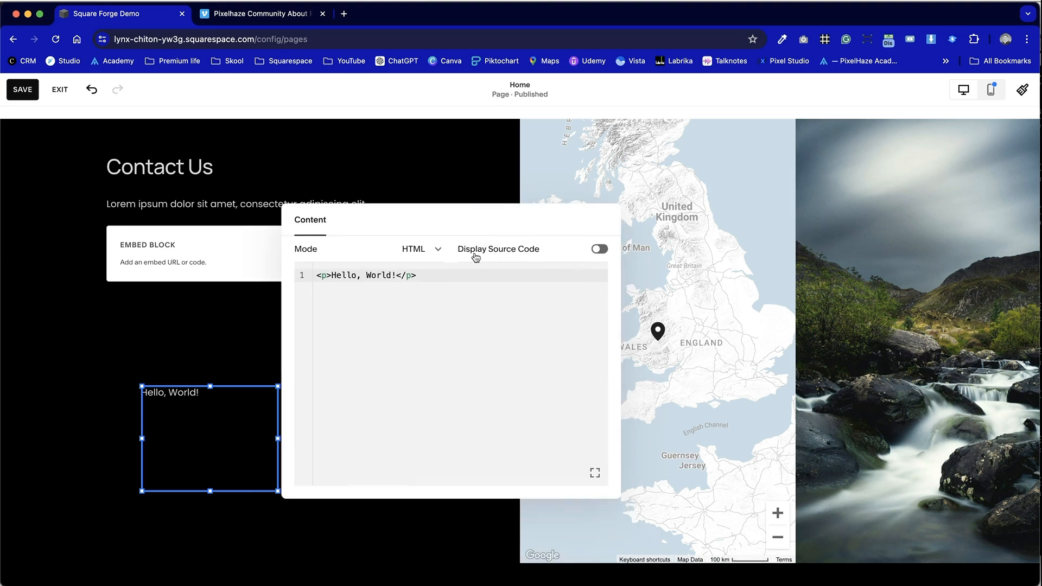
{"action": "left_click", "coordinate": [426, 250]}
{"action": "left_click", "coordinate": [425, 247]}
{"action": "left_click", "coordinate": [445, 211]}
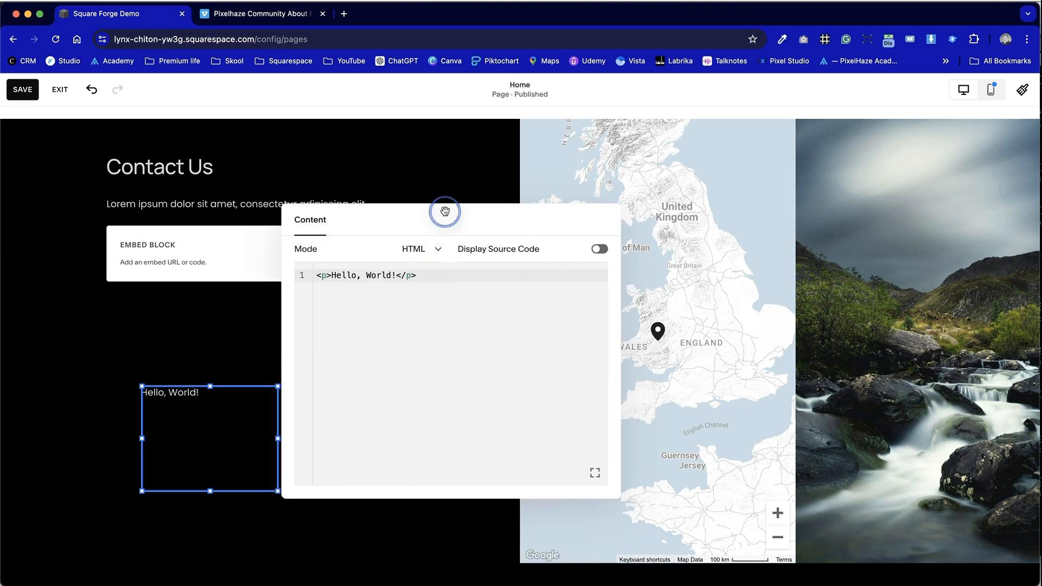
{"action": "left_click", "coordinate": [470, 177]}
{"action": "left_click", "coordinate": [226, 422]}
{"action": "left_click_drag", "start_coordinate": [226, 421], "coordinate": [190, 424]}
- Set the embed block to embed as a Code Snippet and open its embed data editor
{"action": "double_click", "coordinate": [259, 284]}
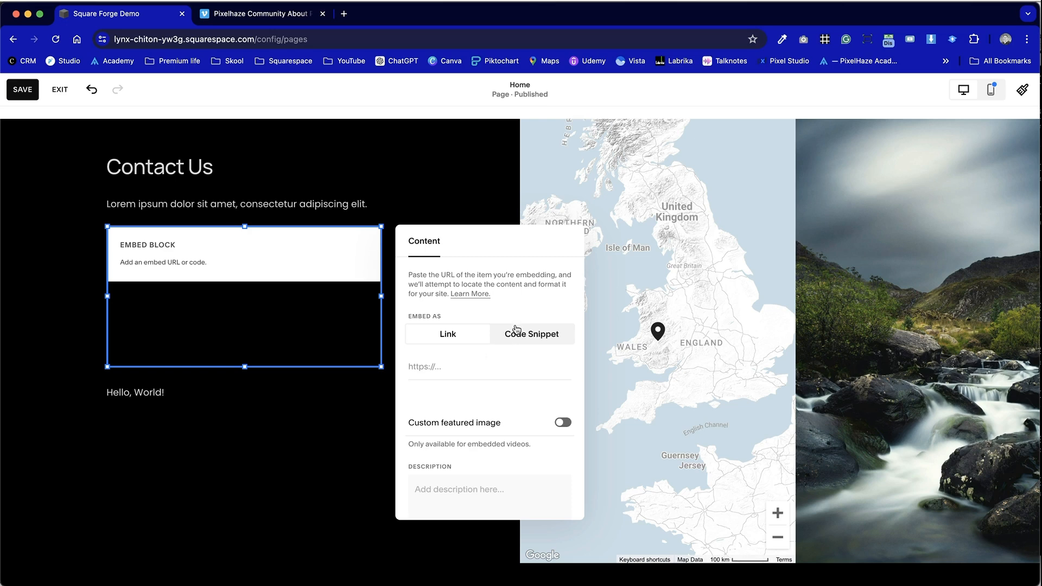
{"action": "left_click", "coordinate": [540, 332]}
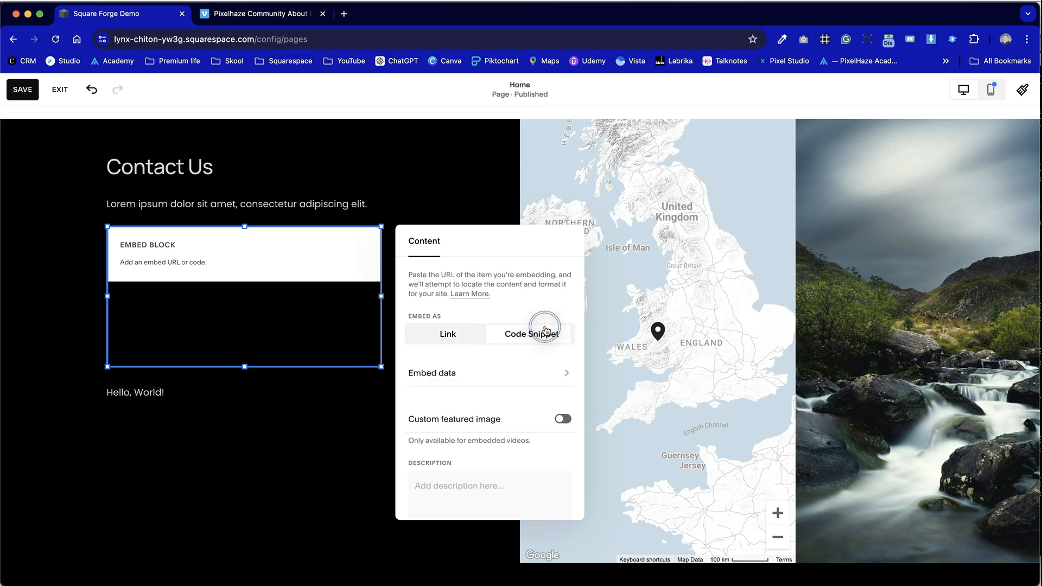
{"action": "left_click", "coordinate": [497, 378]}
{"action": "left_click", "coordinate": [494, 273]}
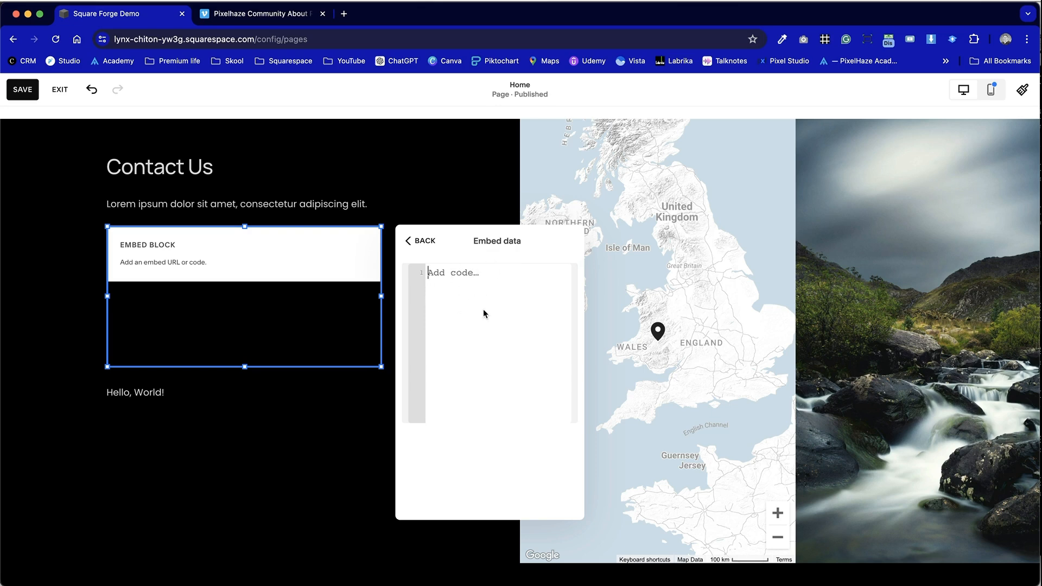
- Switch to the Vimeo tab and copy the video's embed code
{"action": "key", "text": "ctrl+Tab"}
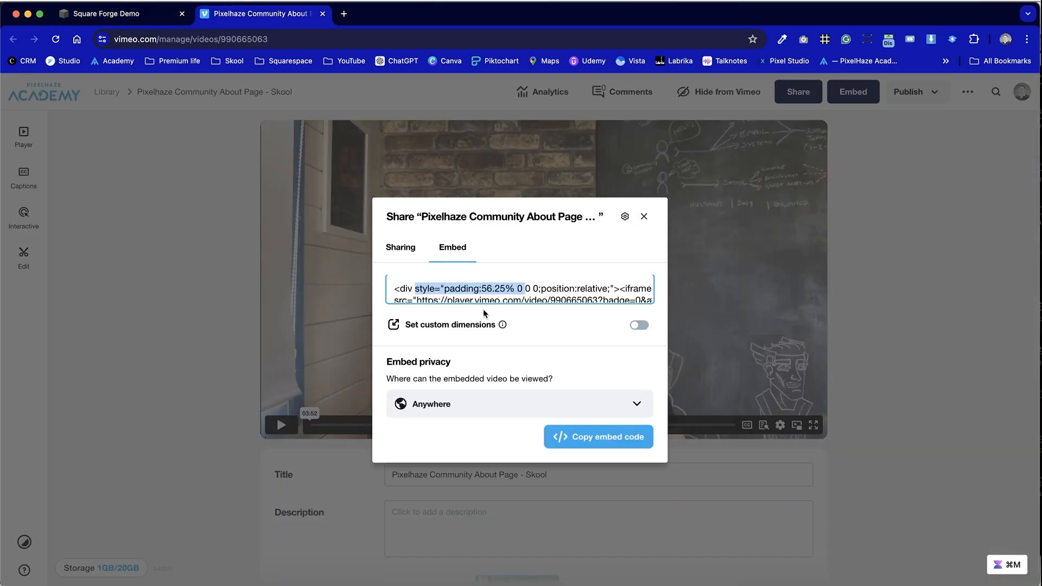
{"action": "left_click", "coordinate": [547, 289]}
{"action": "left_click", "coordinate": [605, 437]}
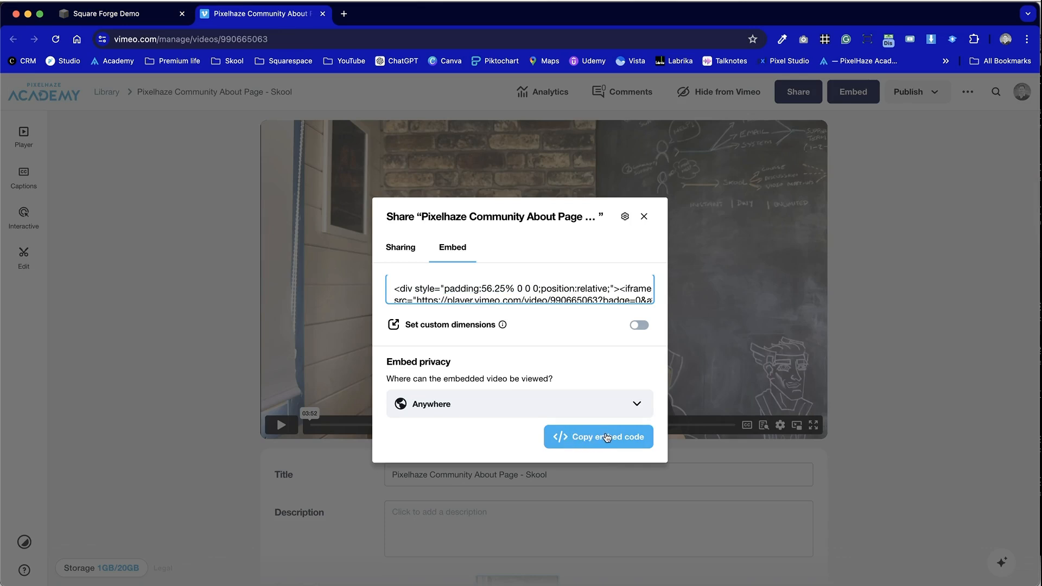
{"action": "left_click_drag", "start_coordinate": [389, 291], "coordinate": [533, 383]}
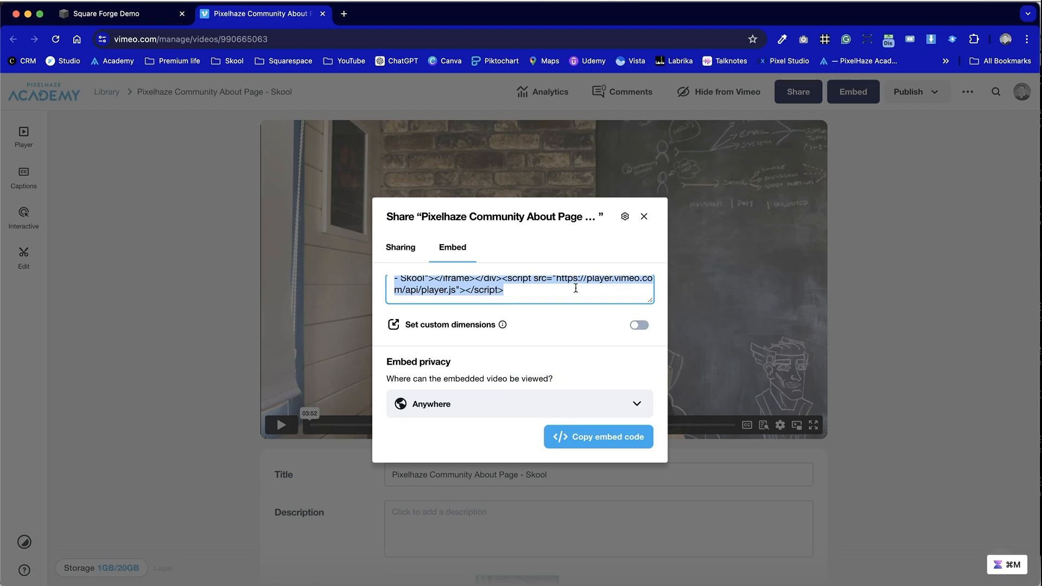
{"action": "scroll", "coordinate": [575, 288], "scroll_direction": "up", "scroll_amount": 3}
{"action": "scroll", "coordinate": [575, 287], "scroll_direction": "down", "scroll_amount": 2}
{"action": "scroll", "coordinate": [575, 287], "scroll_direction": "down", "scroll_amount": 2}
{"action": "scroll", "coordinate": [575, 287], "scroll_direction": "up", "scroll_amount": 4}
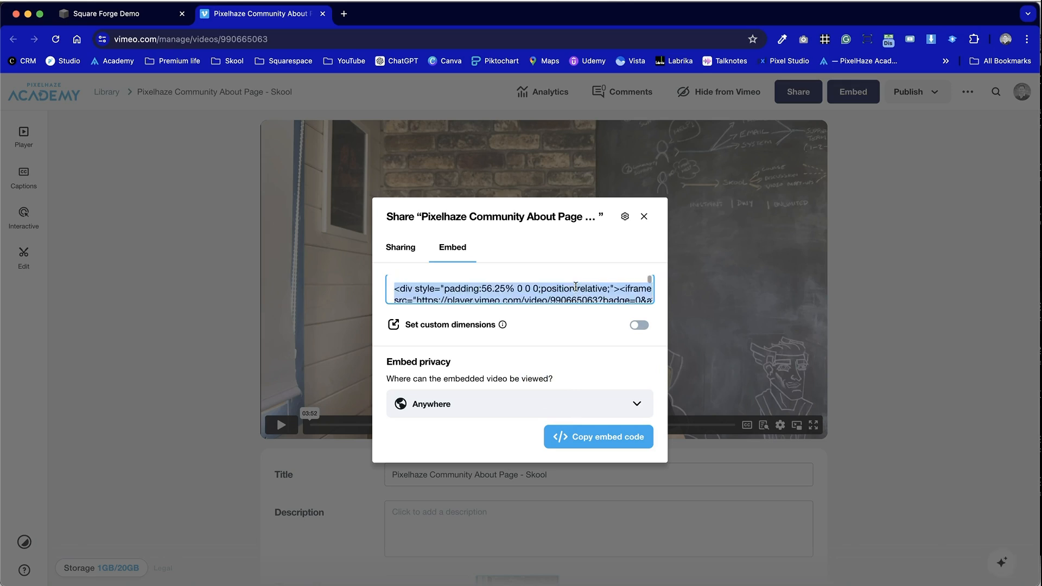
{"action": "left_click", "coordinate": [628, 298]}
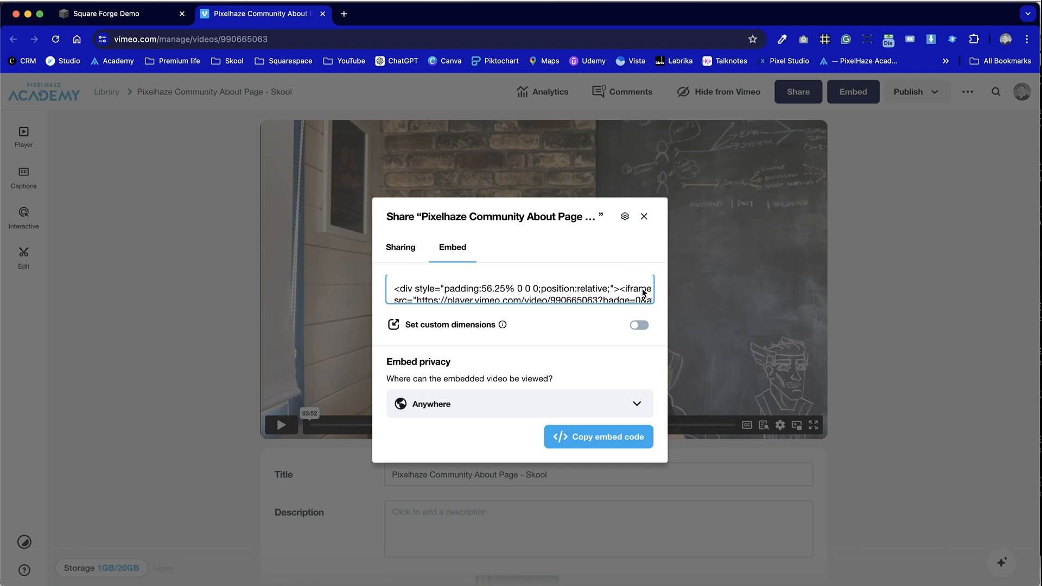
{"action": "left_click", "coordinate": [640, 325]}
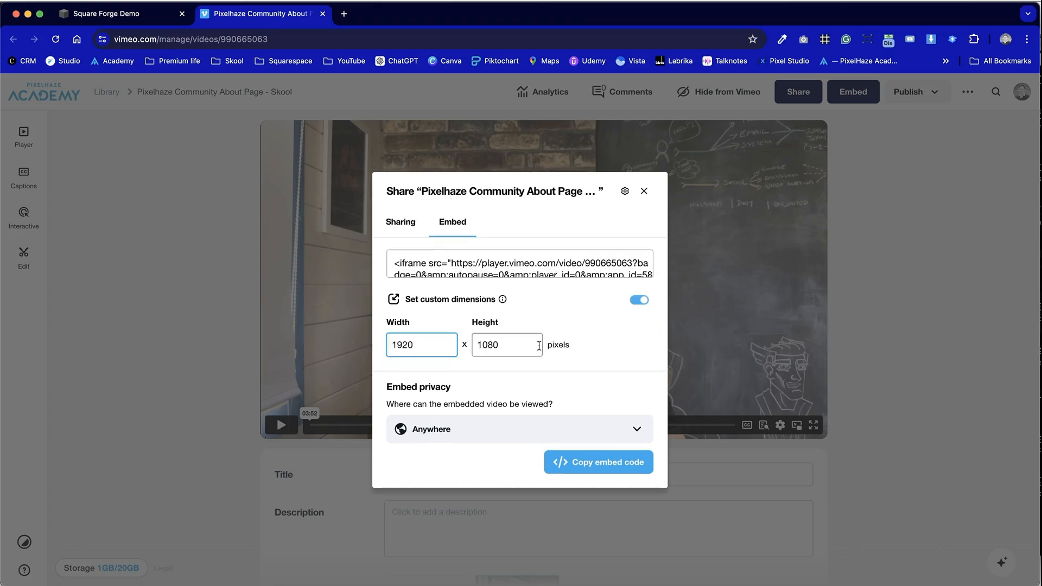
{"action": "mouse_move", "coordinate": [503, 300]}
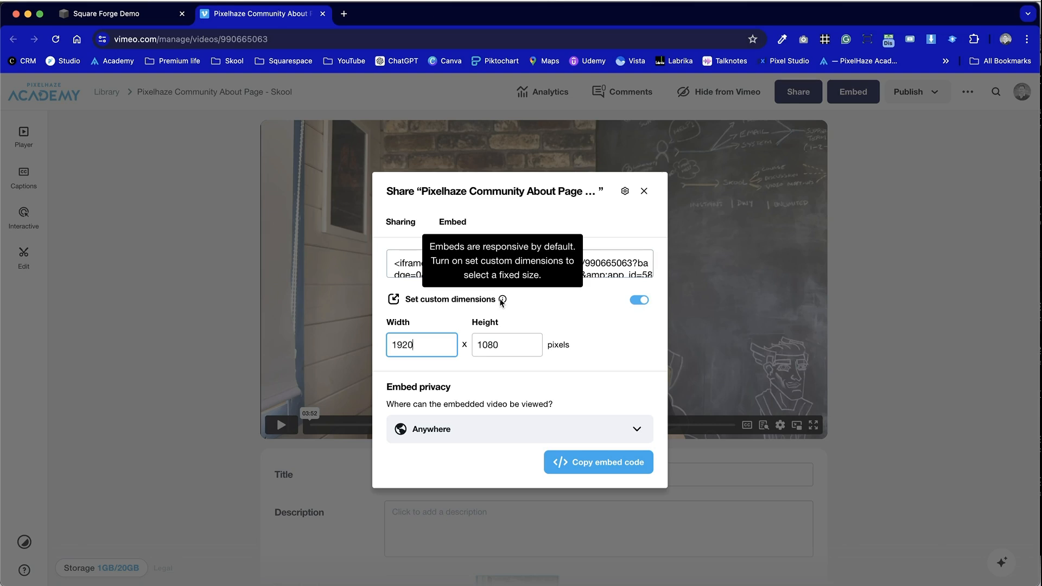
{"action": "left_click", "coordinate": [642, 295]}
{"action": "left_click", "coordinate": [642, 293]}
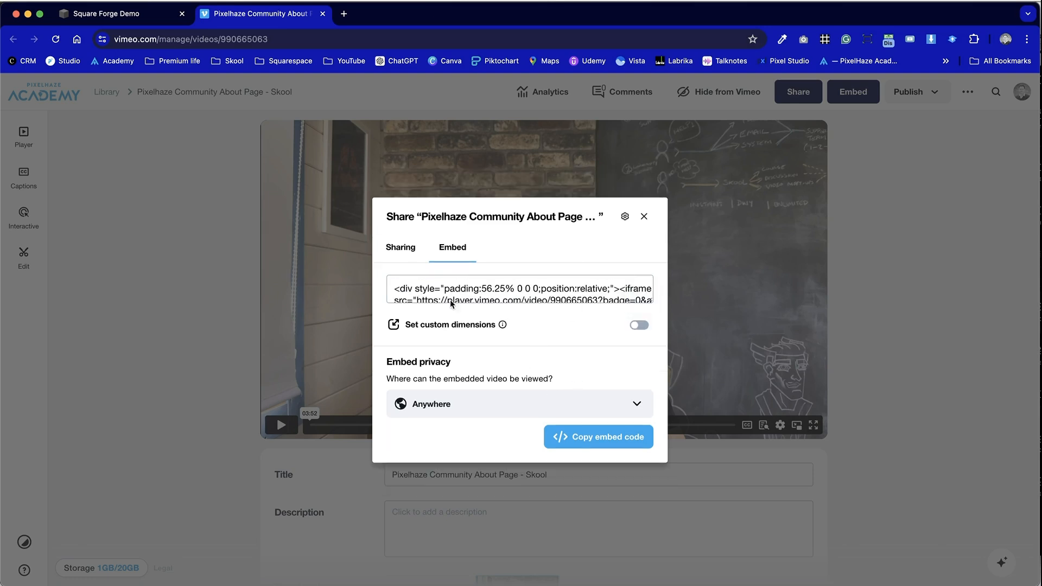
- Copy the Vimeo embed code and paste it into the embed block's embed data, then close the editor
{"action": "left_click", "coordinate": [451, 401]}
{"action": "left_click", "coordinate": [485, 296]}
{"action": "left_click", "coordinate": [592, 434]}
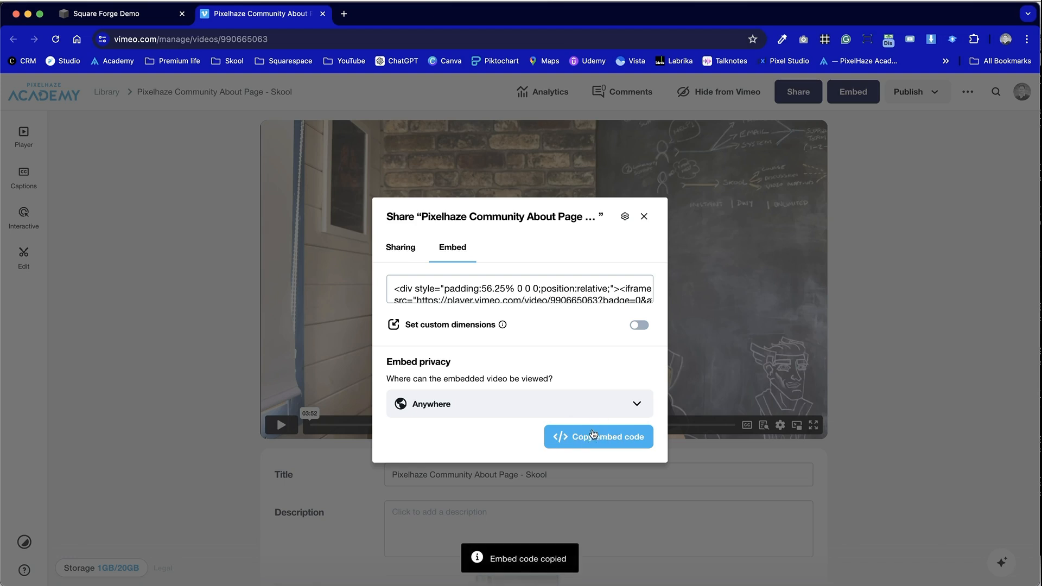
{"action": "key", "text": "ctrl+shift+Tab"}
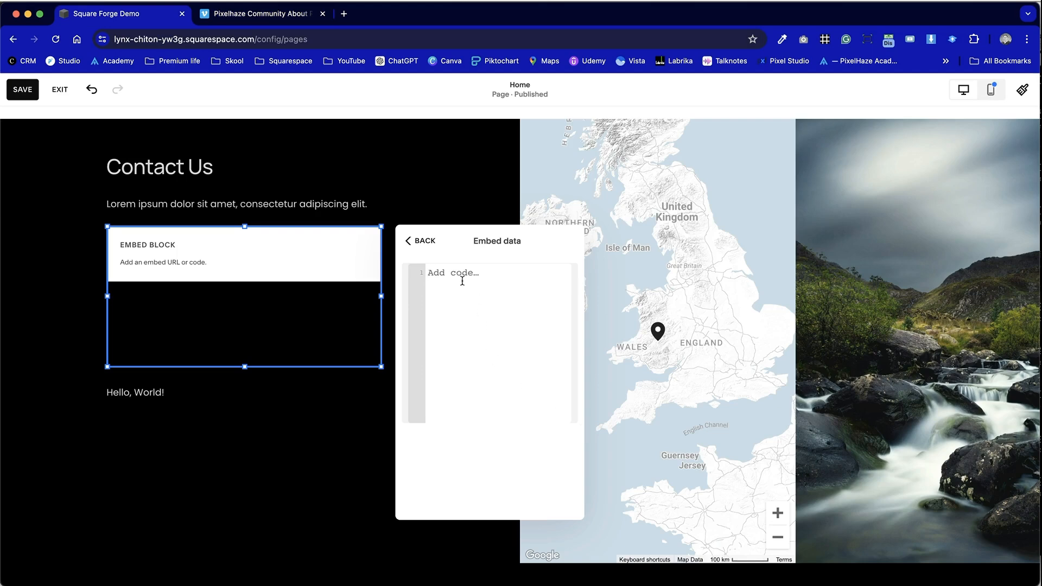
{"action": "key", "text": "super+v"}
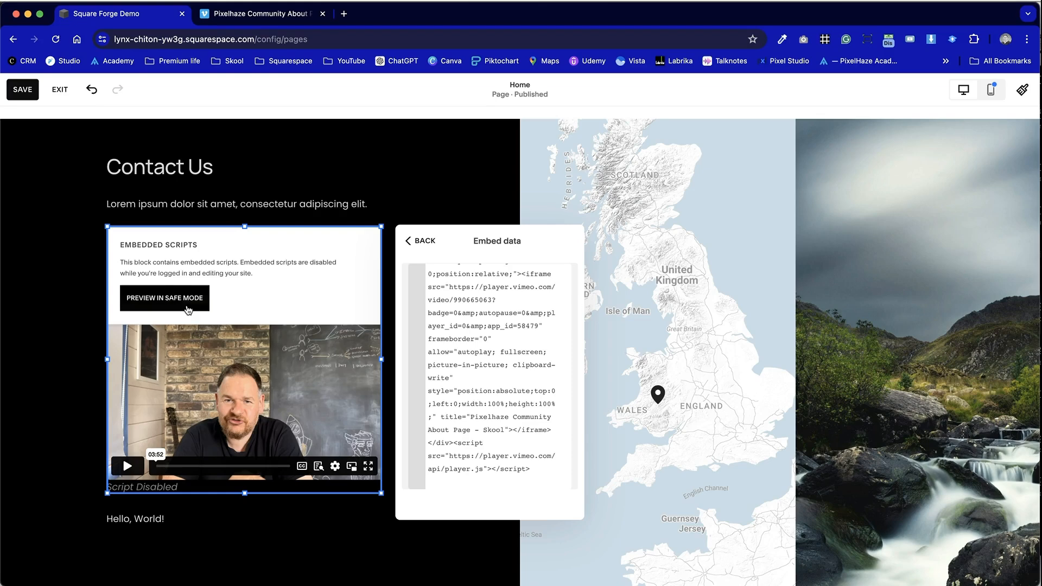
{"action": "scroll", "coordinate": [493, 425], "scroll_direction": "up", "scroll_amount": 2}
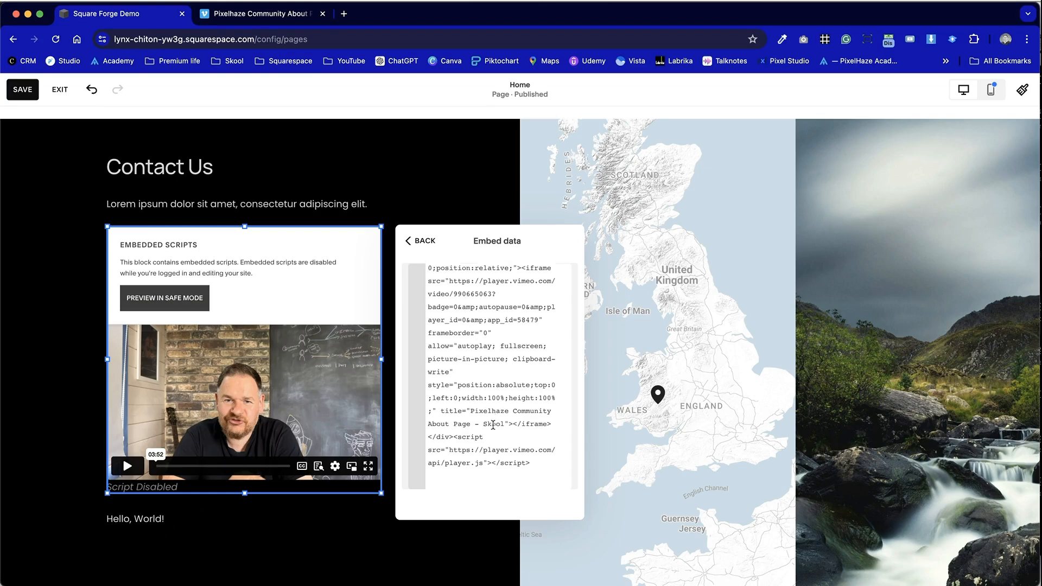
{"action": "scroll", "coordinate": [492, 424], "scroll_direction": "down", "scroll_amount": 1}
{"action": "scroll", "coordinate": [549, 346], "scroll_direction": "up", "scroll_amount": 1}
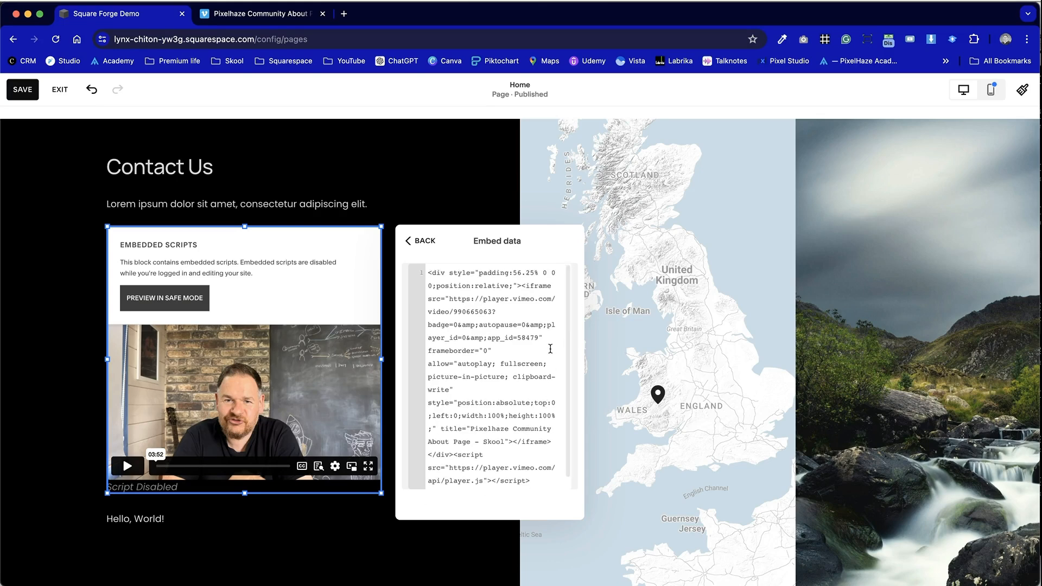
{"action": "scroll", "coordinate": [549, 347], "scroll_direction": "down", "scroll_amount": 1}
{"action": "scroll", "coordinate": [549, 347], "scroll_direction": "up", "scroll_amount": 1}
{"action": "left_click", "coordinate": [465, 197]}
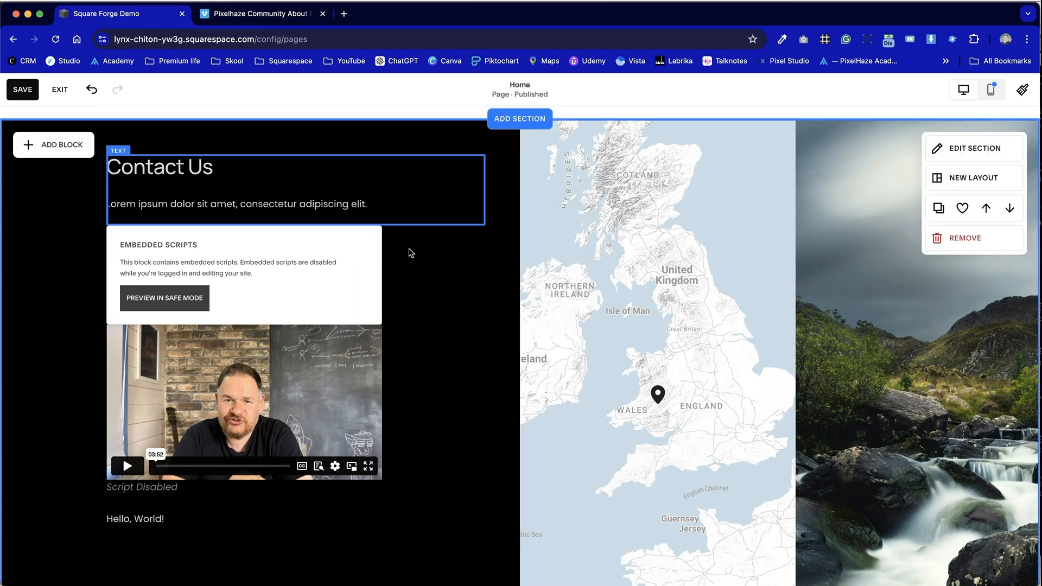
- Widen the Hello, World! code block to match the embed block's width
{"action": "left_click", "coordinate": [173, 521]}
{"action": "scroll", "coordinate": [206, 523], "scroll_direction": "down", "scroll_amount": 3}
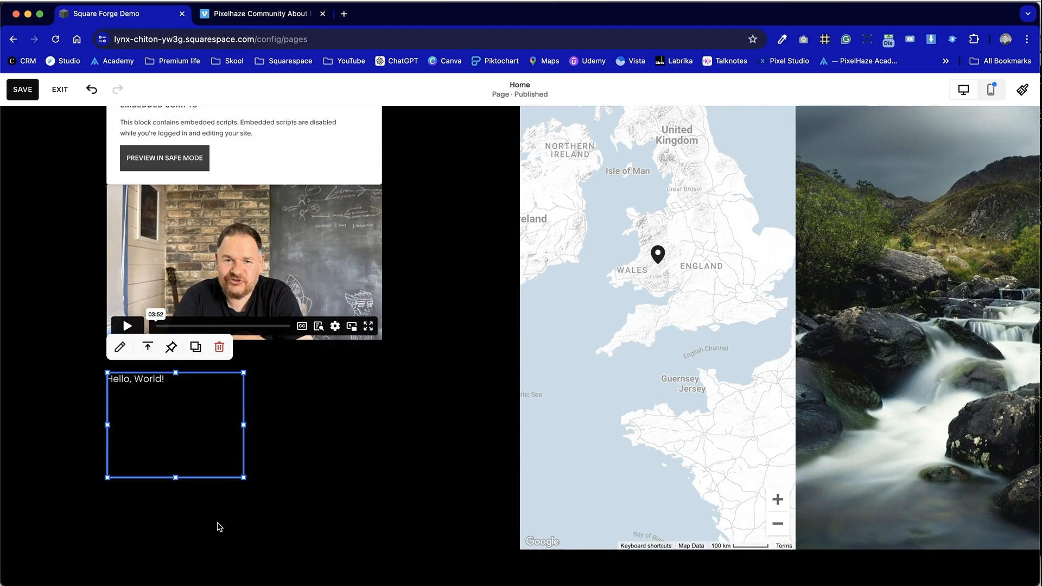
{"action": "left_click_drag", "start_coordinate": [246, 421], "coordinate": [383, 424]}
- Replace the code block's HTML content with the pasted Vimeo embed code
{"action": "double_click", "coordinate": [308, 425]}
{"action": "key", "text": "ctrl+a"}
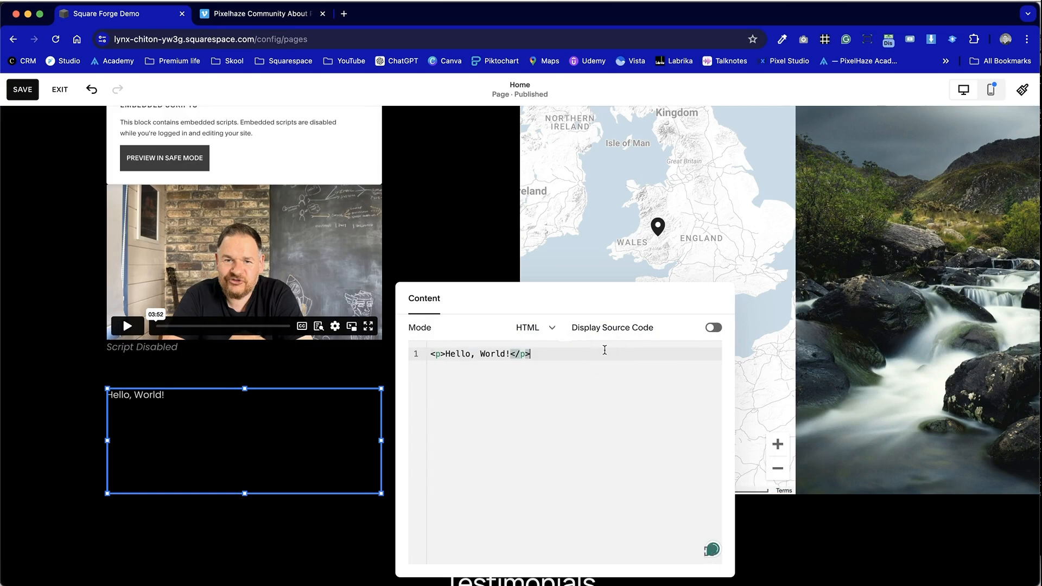
{"action": "key", "text": "ctrl+v"}
{"action": "left_click", "coordinate": [604, 352]}
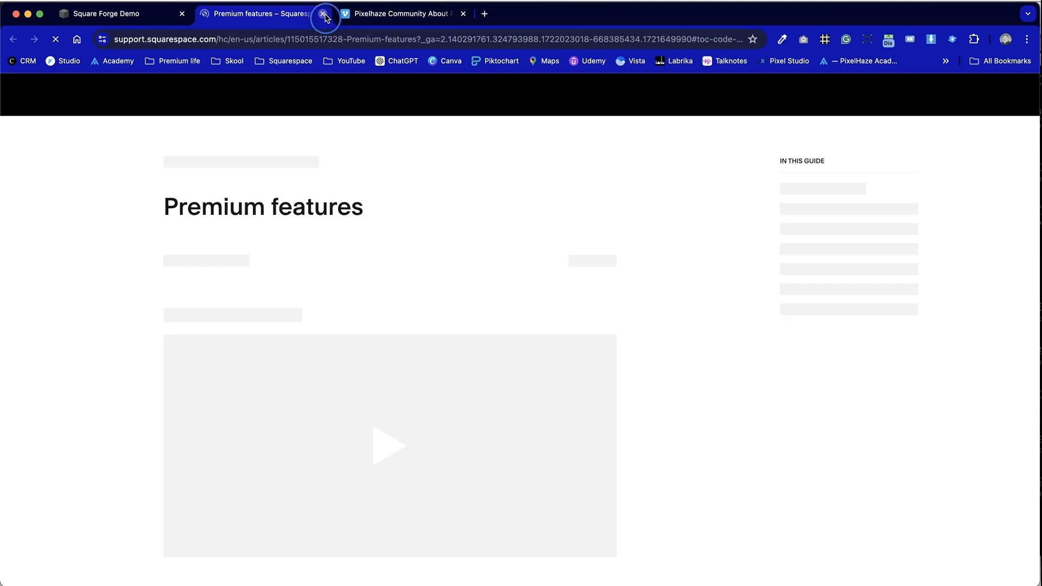
{"action": "left_click", "coordinate": [322, 14]}
{"action": "left_click", "coordinate": [472, 421]}
{"action": "left_click", "coordinate": [316, 400]}
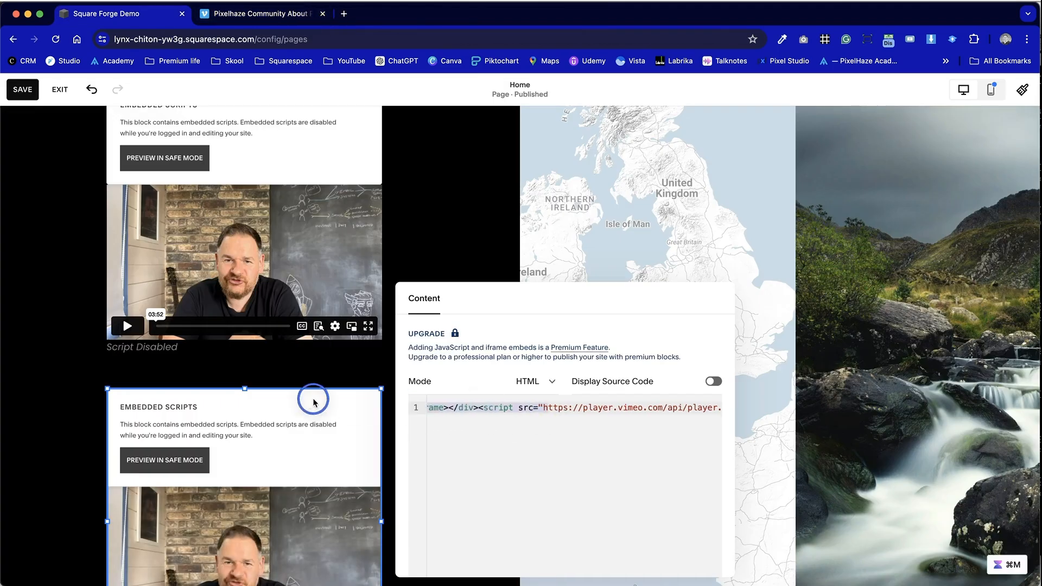
{"action": "left_click", "coordinate": [380, 370]}
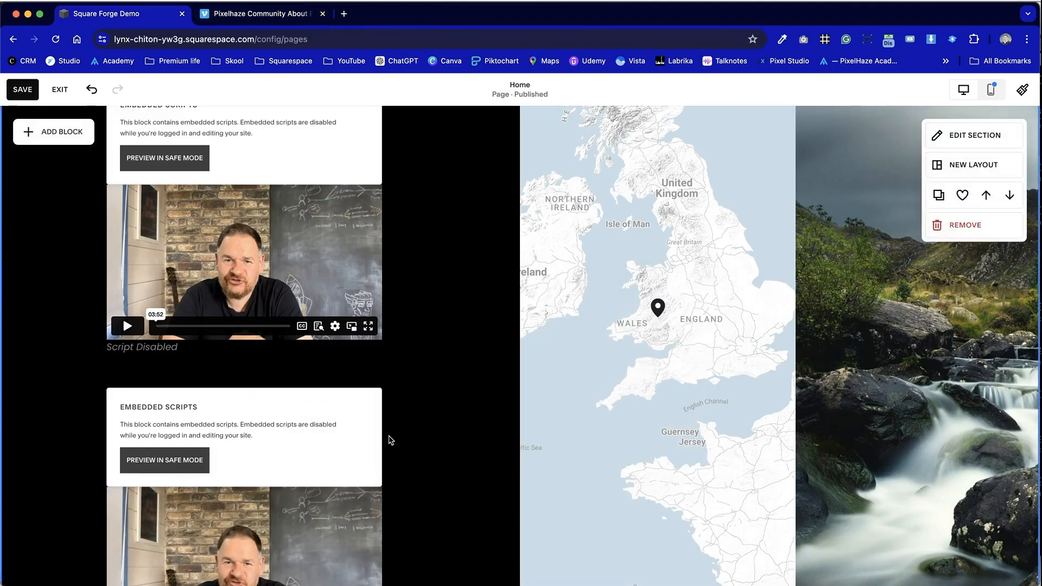
- Save the page and exit the editor
{"action": "scroll", "coordinate": [390, 437], "scroll_direction": "down", "scroll_amount": 5}
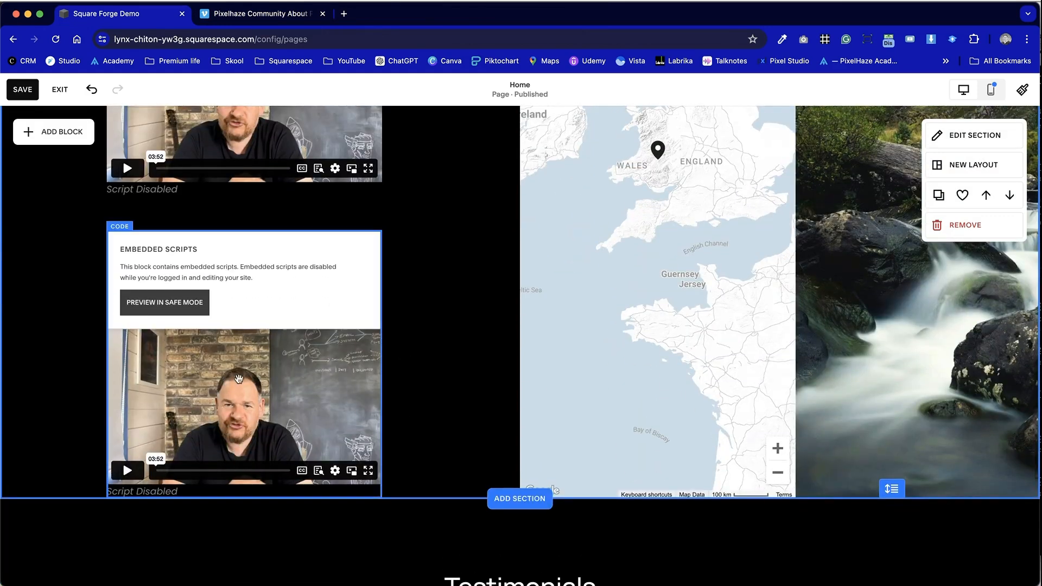
{"action": "scroll", "coordinate": [239, 378], "scroll_direction": "up", "scroll_amount": 8}
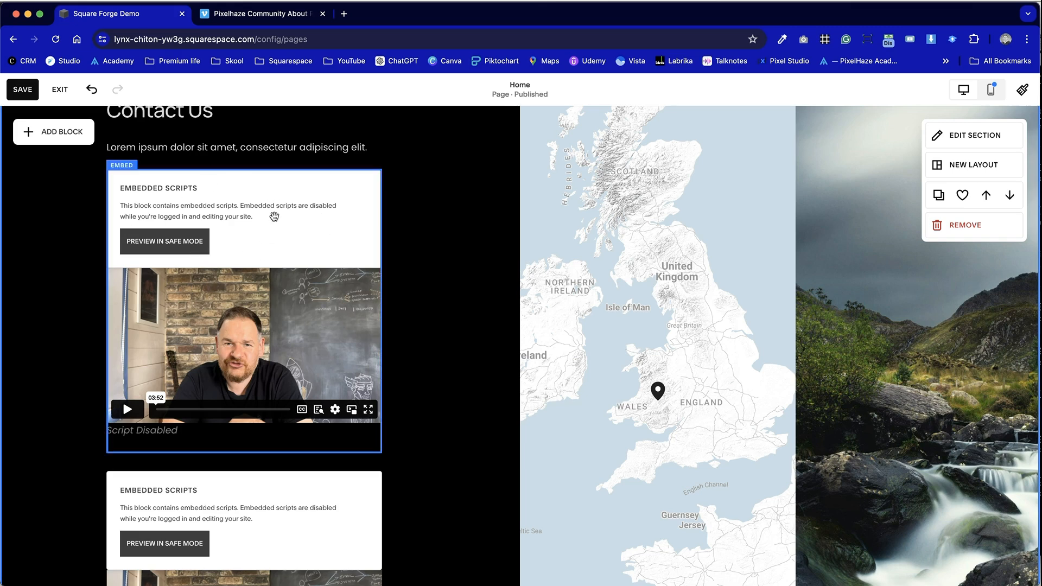
{"action": "scroll", "coordinate": [472, 366], "scroll_direction": "down", "scroll_amount": 7}
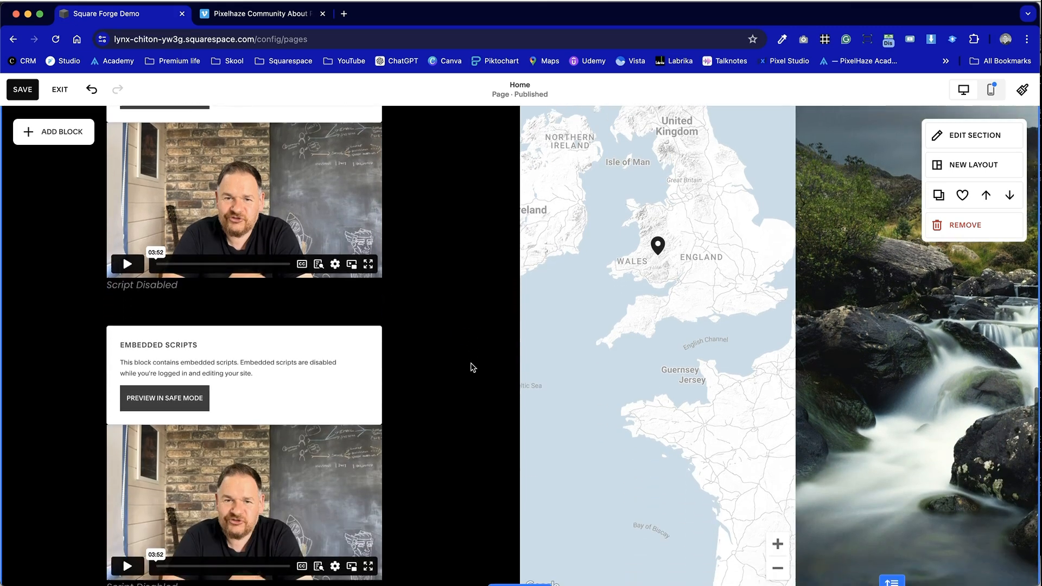
{"action": "scroll", "coordinate": [473, 367], "scroll_direction": "down", "scroll_amount": 2}
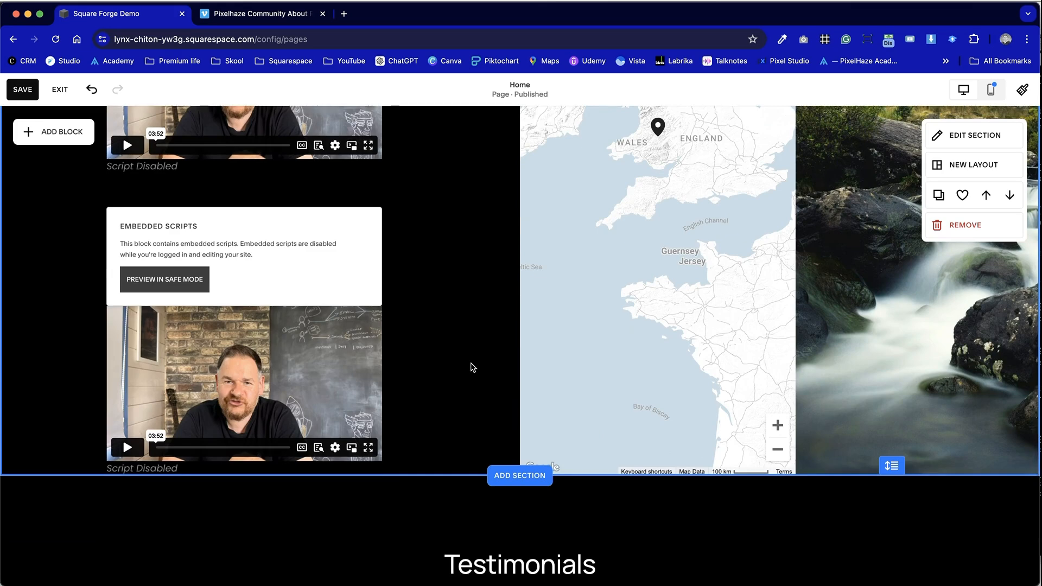
{"action": "left_click", "coordinate": [23, 89]}
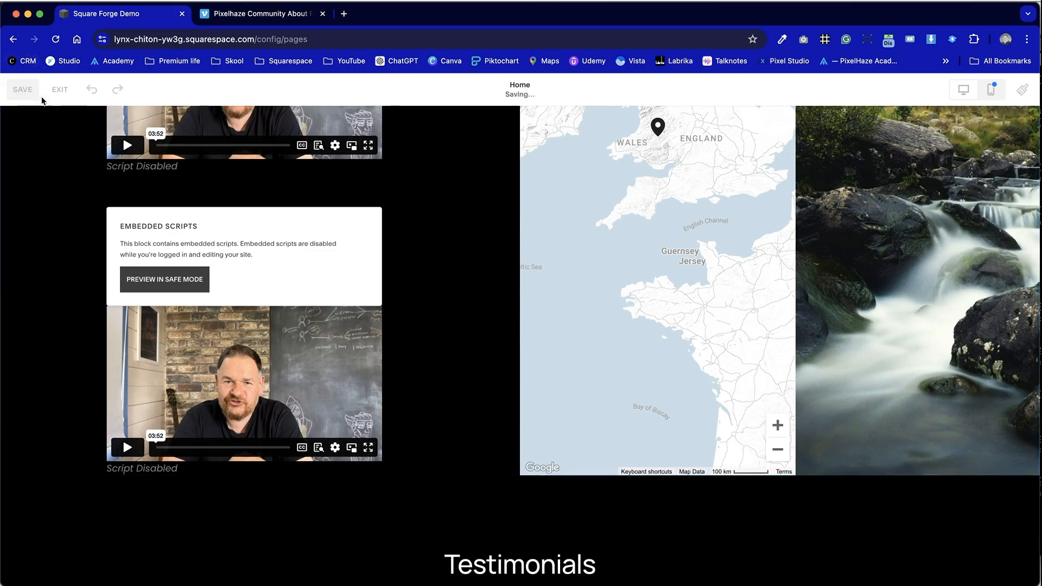
{"action": "left_click", "coordinate": [61, 98]}
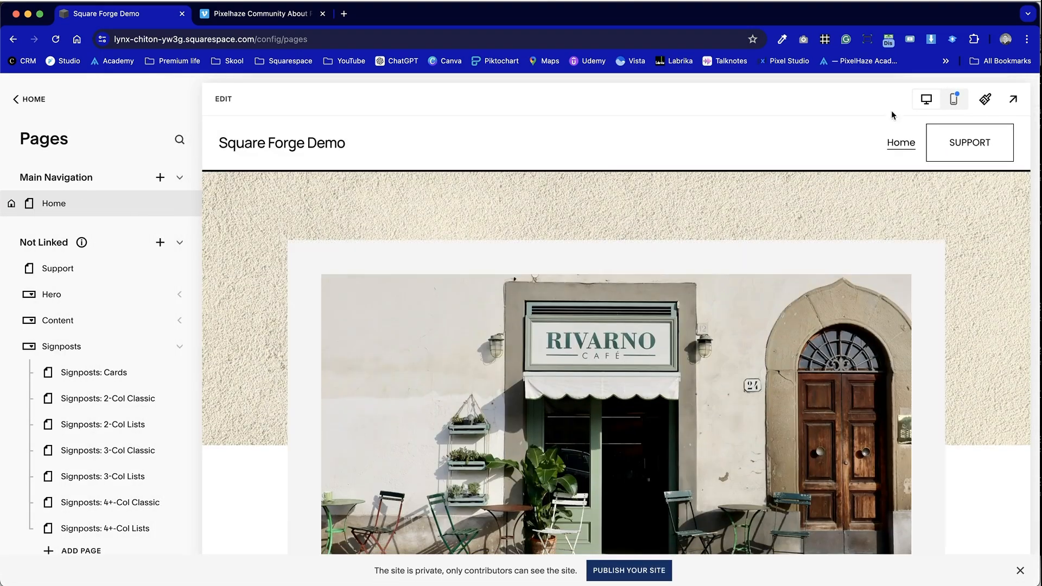
- Preview the live page's Contact Us section with the embedded videos
{"action": "left_click", "coordinate": [1015, 101]}
{"action": "scroll", "coordinate": [338, 346], "scroll_direction": "down", "scroll_amount": 20}
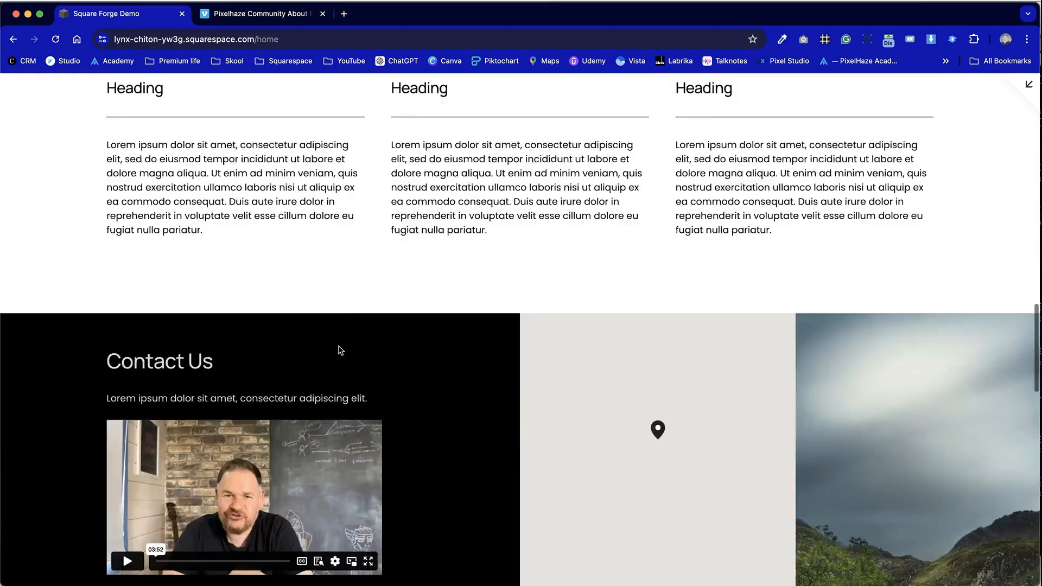
{"action": "scroll", "coordinate": [340, 349], "scroll_direction": "up", "scroll_amount": 5}
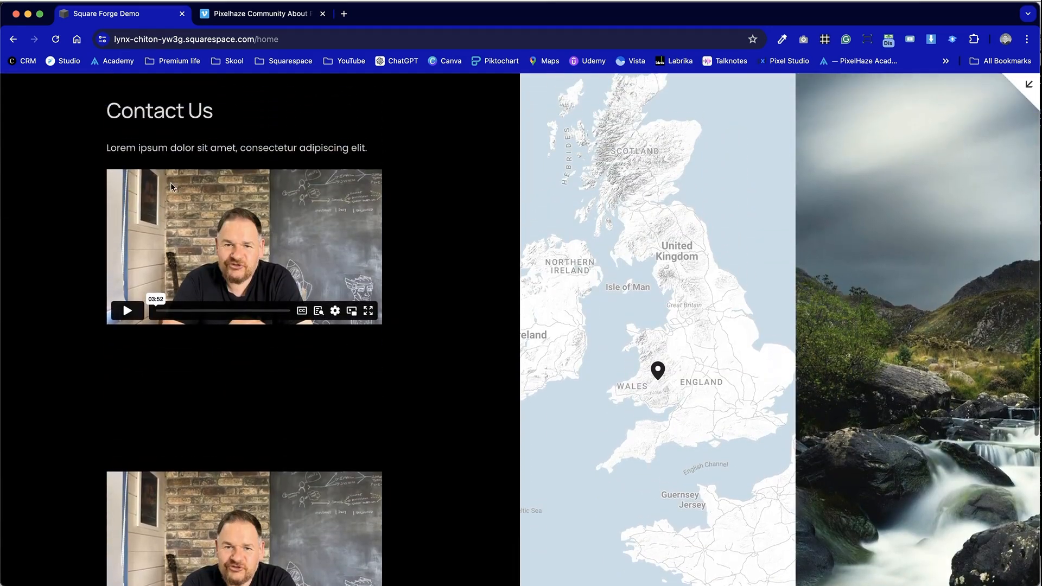
{"action": "scroll", "coordinate": [163, 434], "scroll_direction": "down", "scroll_amount": 4}
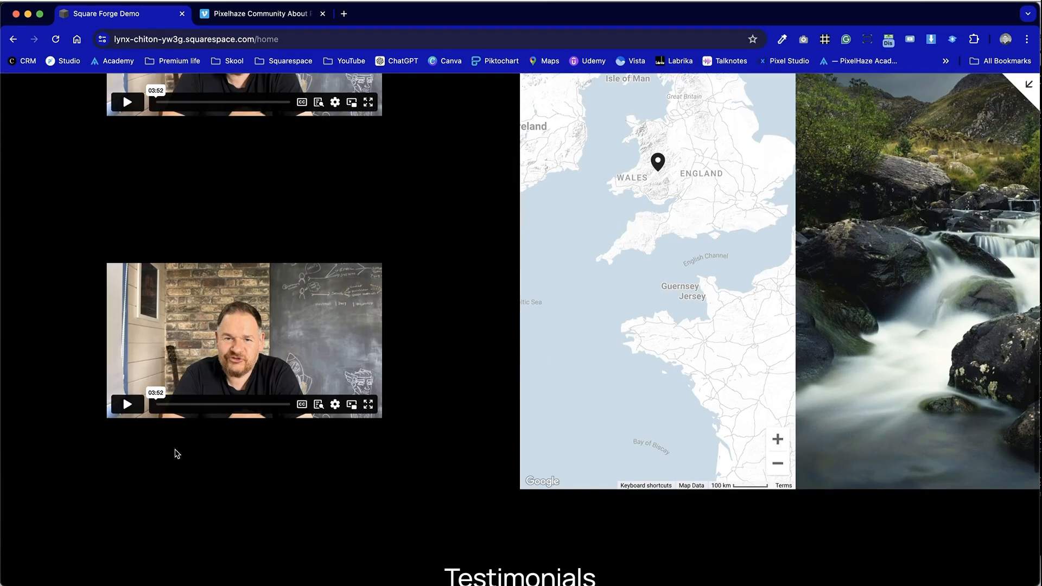
{"action": "left_click", "coordinate": [1027, 86]}
- Re-enter edit mode and delete the duplicate code block beneath the embed block
{"action": "left_click", "coordinate": [214, 98]}
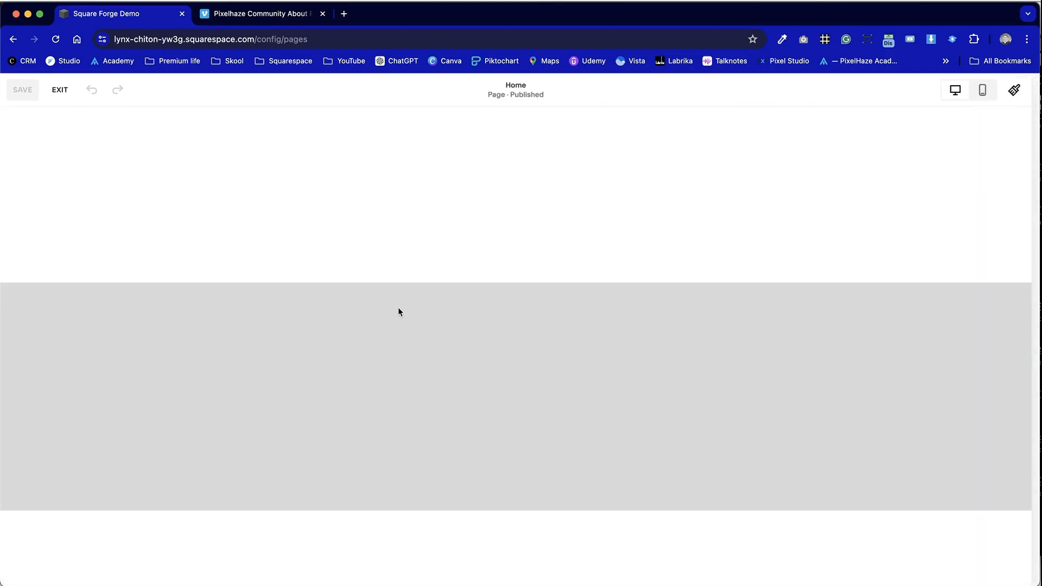
{"action": "scroll", "coordinate": [385, 354], "scroll_direction": "down", "scroll_amount": 15}
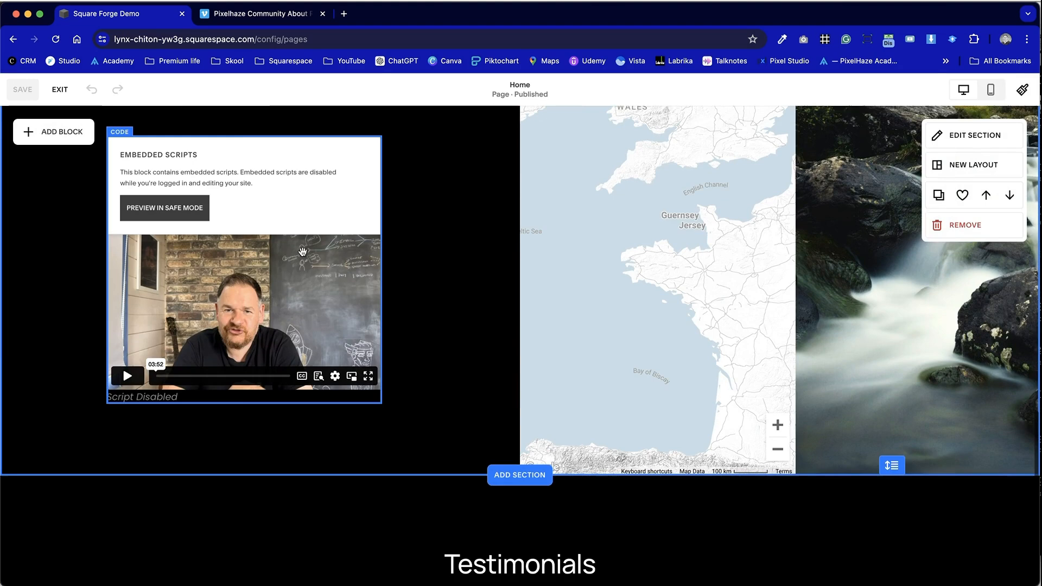
{"action": "left_click", "coordinate": [303, 252]}
{"action": "scroll", "coordinate": [303, 252], "scroll_direction": "up", "scroll_amount": 6}
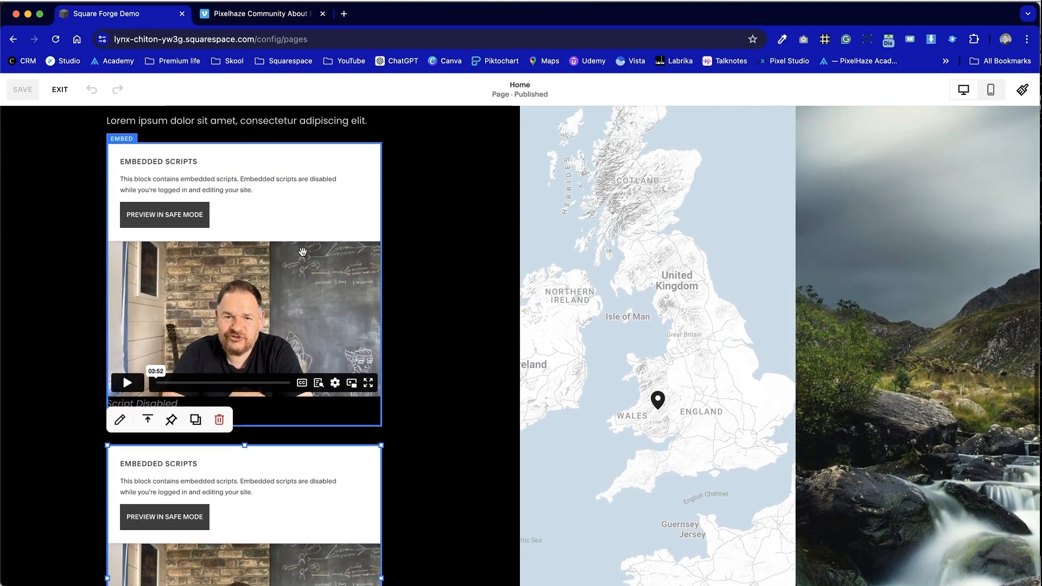
{"action": "left_click", "coordinate": [326, 259]}
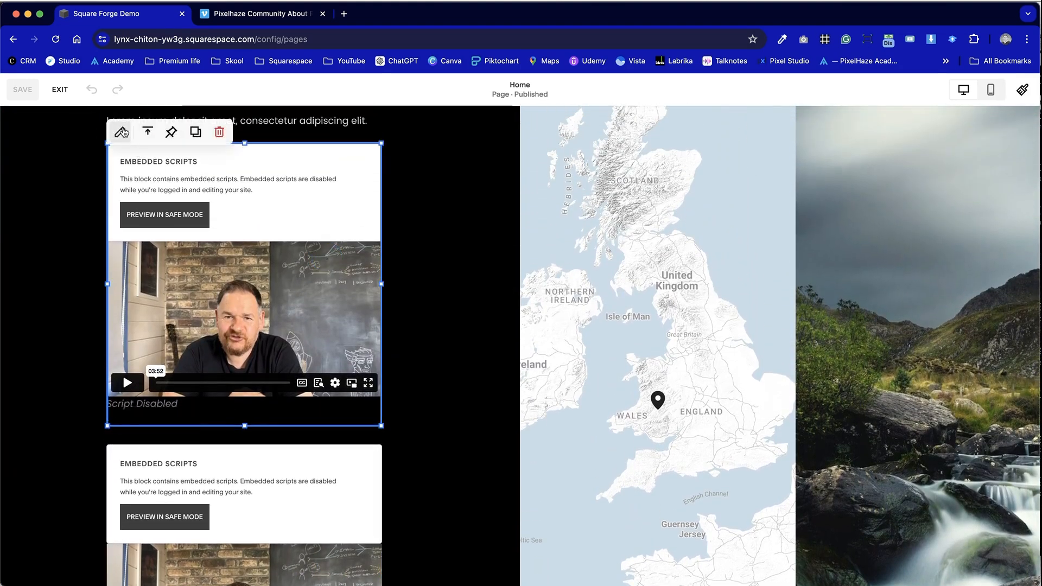
{"action": "left_click", "coordinate": [426, 355]}
{"action": "left_click", "coordinate": [271, 535]}
{"action": "left_click", "coordinate": [216, 425]}
{"action": "left_click", "coordinate": [479, 401]}
{"action": "scroll", "coordinate": [479, 402], "scroll_direction": "down", "scroll_amount": 1}
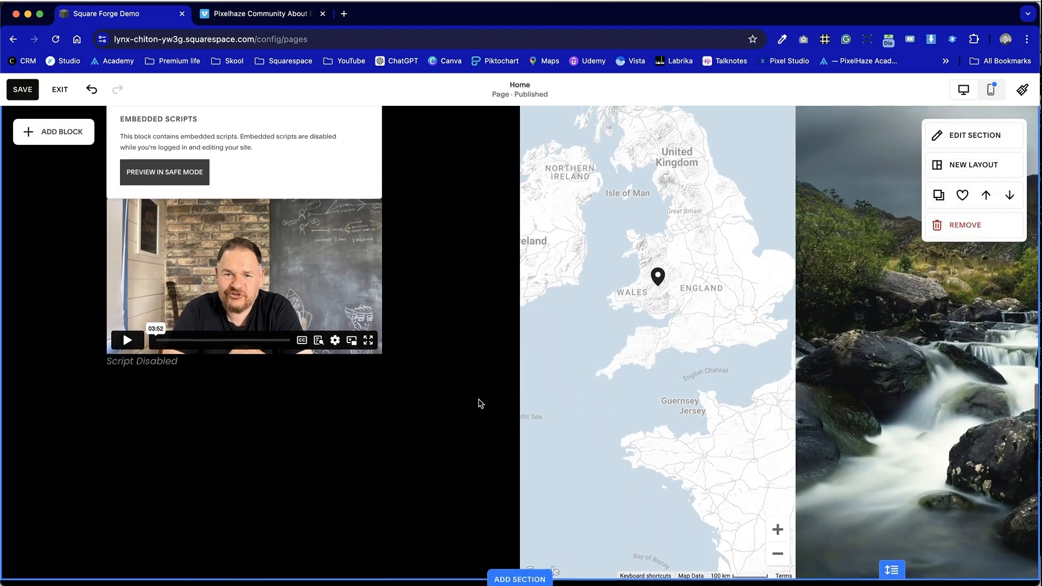
- Add border:5px solid #fff to the outer div style in the embed block's embed code
{"action": "scroll", "coordinate": [479, 402], "scroll_direction": "up", "scroll_amount": 1}
{"action": "double_click", "coordinate": [321, 288]}
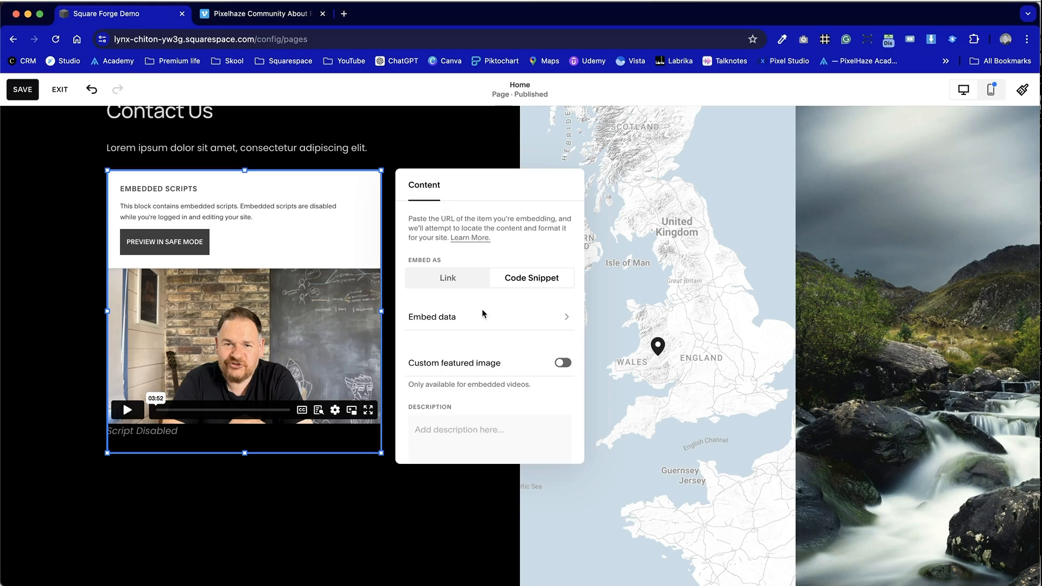
{"action": "left_click", "coordinate": [504, 315]}
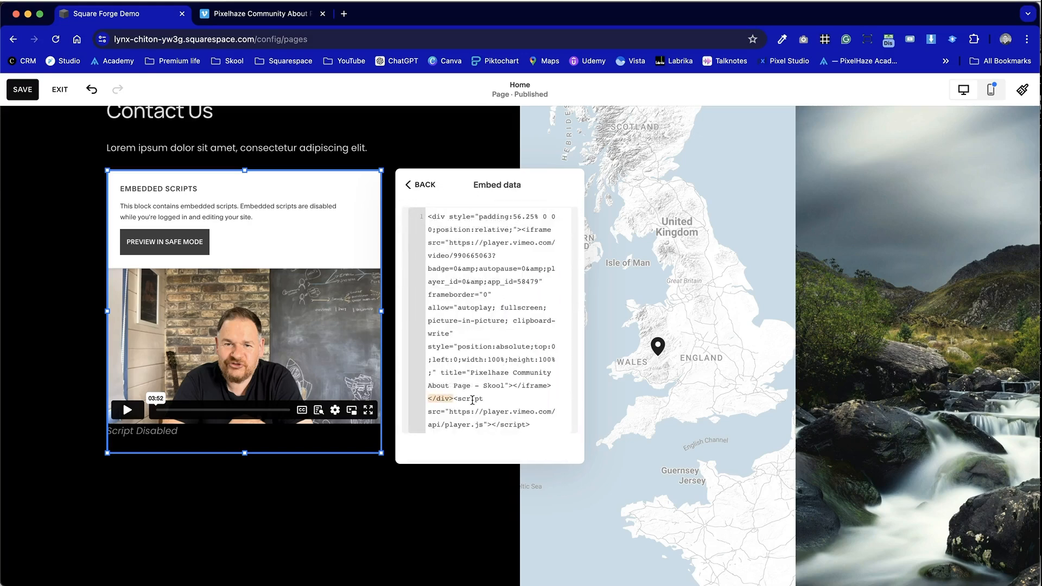
{"action": "scroll", "coordinate": [473, 401], "scroll_direction": "down", "scroll_amount": 1}
{"action": "scroll", "coordinate": [479, 276], "scroll_direction": "up", "scroll_amount": 1}
{"action": "left_click", "coordinate": [513, 229]}
{"action": "type", "text": "border:5px"}
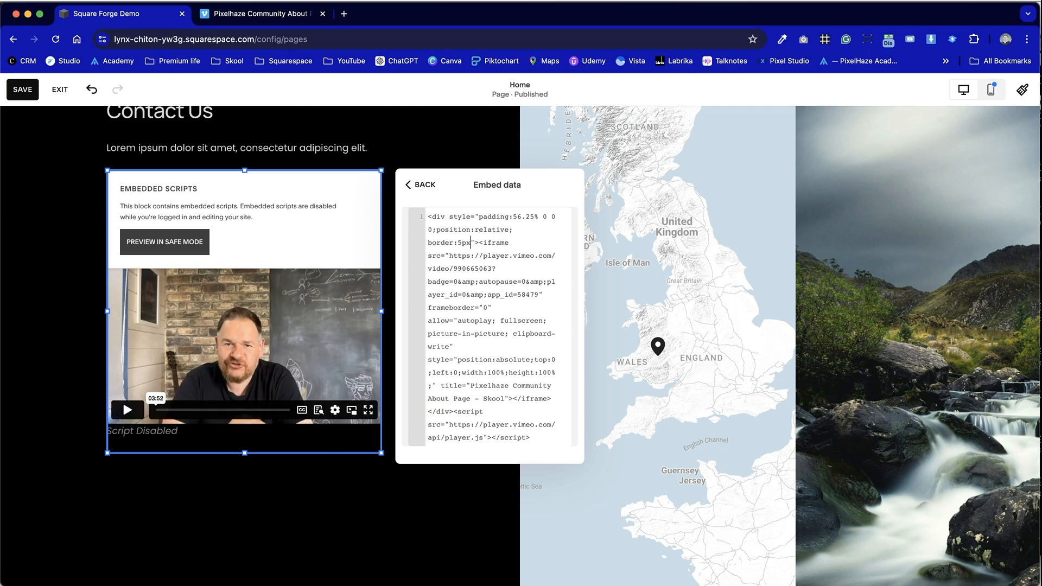
{"action": "type", "text": " solid #"}
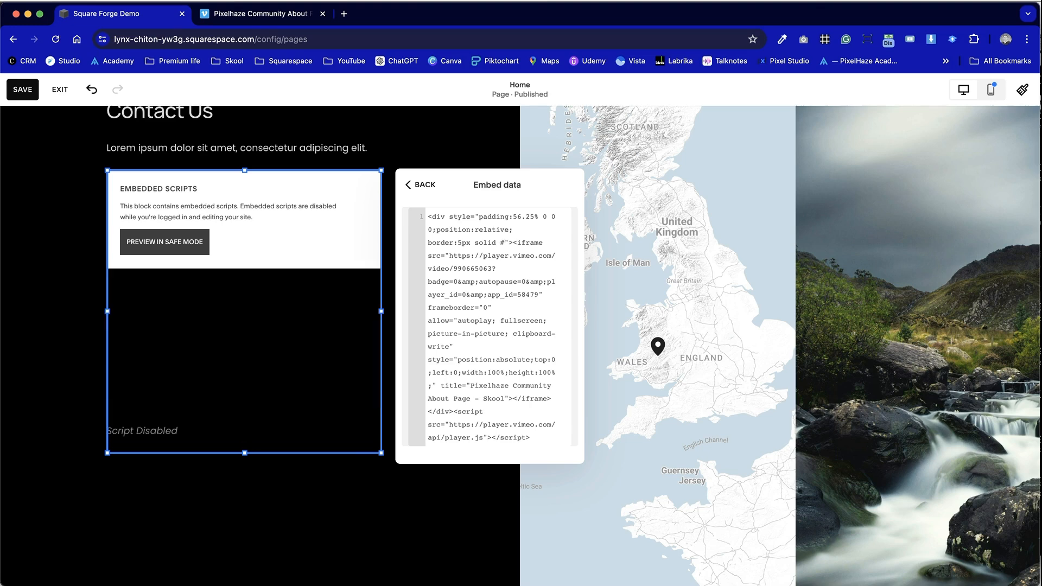
{"action": "type", "text": "fff"}
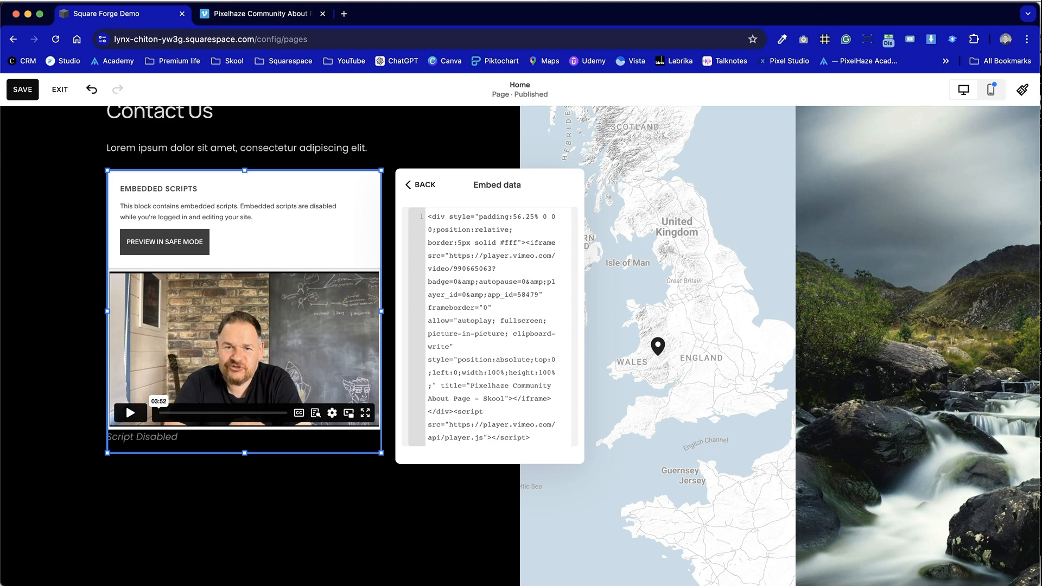
{"action": "left_click", "coordinate": [456, 144]}
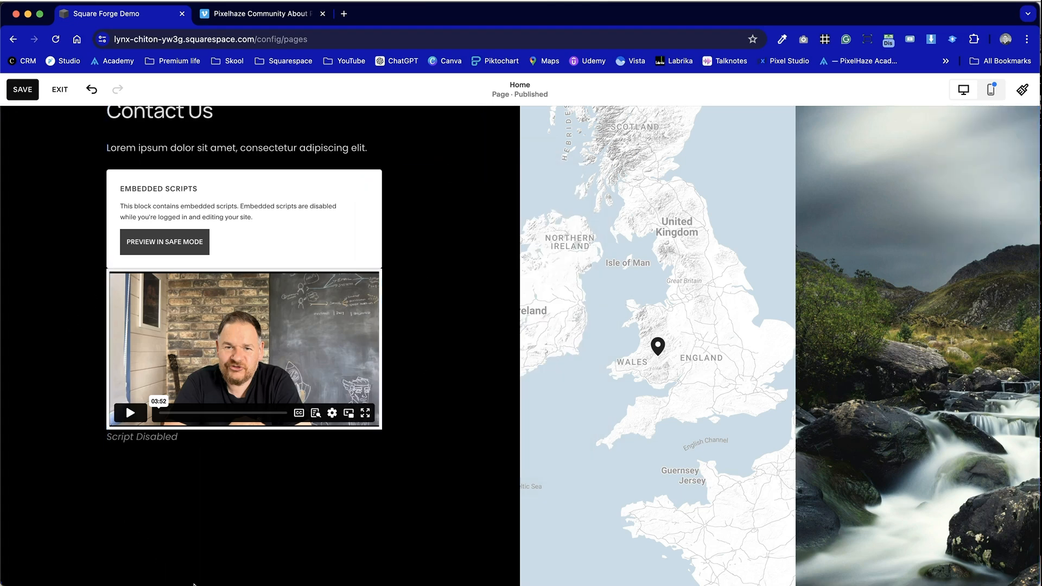
- Save and exit the editor, then view the bordered video in the live Contact Us section
{"action": "left_click", "coordinate": [28, 93]}
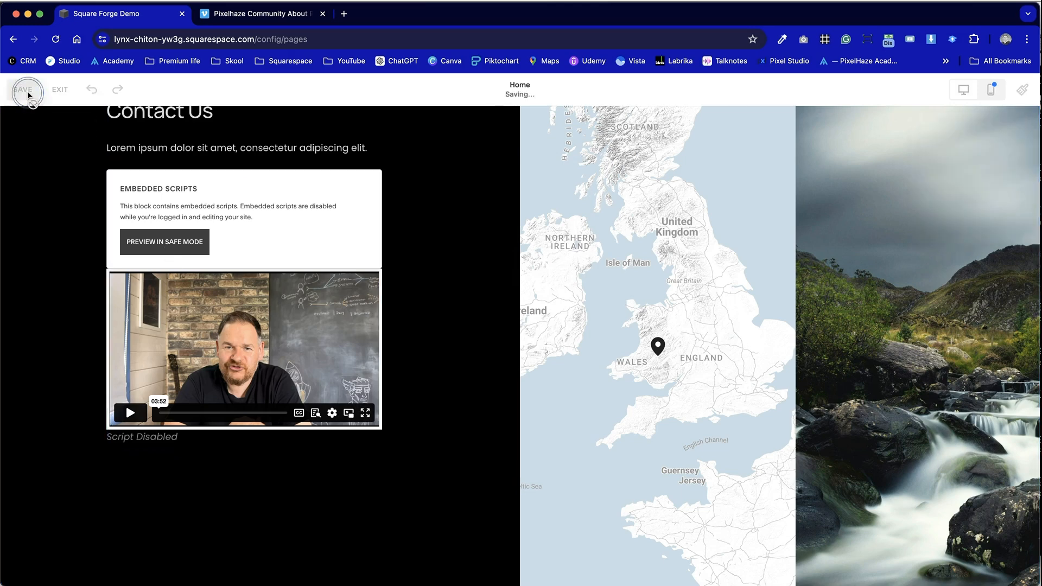
{"action": "left_click", "coordinate": [60, 90]}
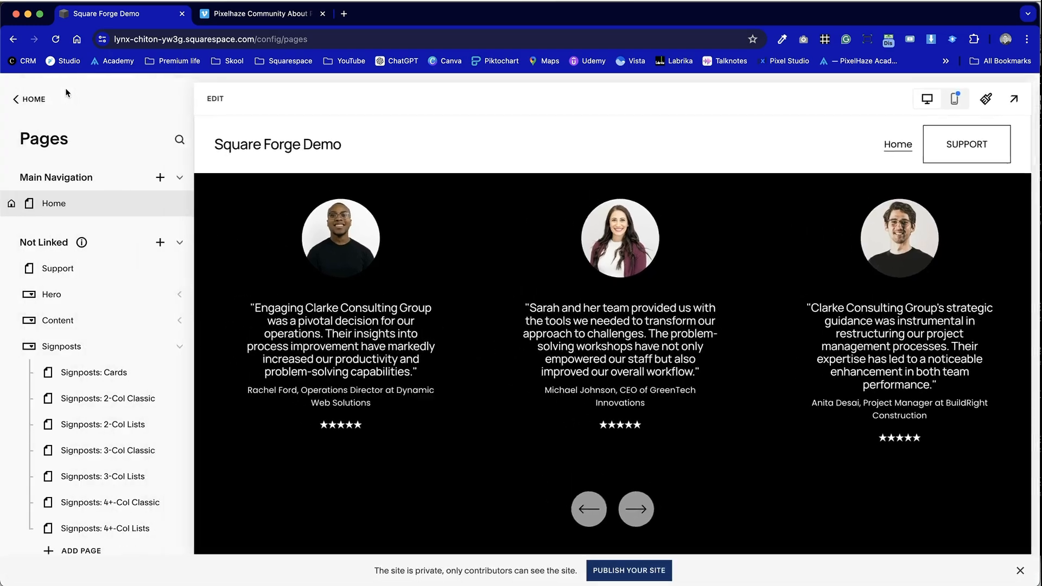
{"action": "scroll", "coordinate": [326, 366], "scroll_direction": "down", "scroll_amount": 15}
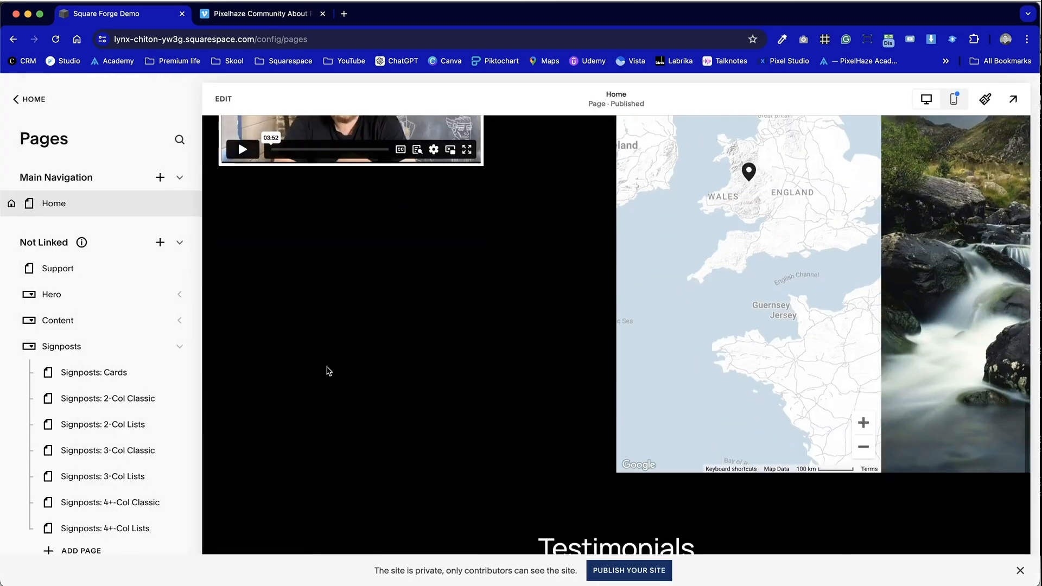
{"action": "scroll", "coordinate": [329, 371], "scroll_direction": "up", "scroll_amount": 4}
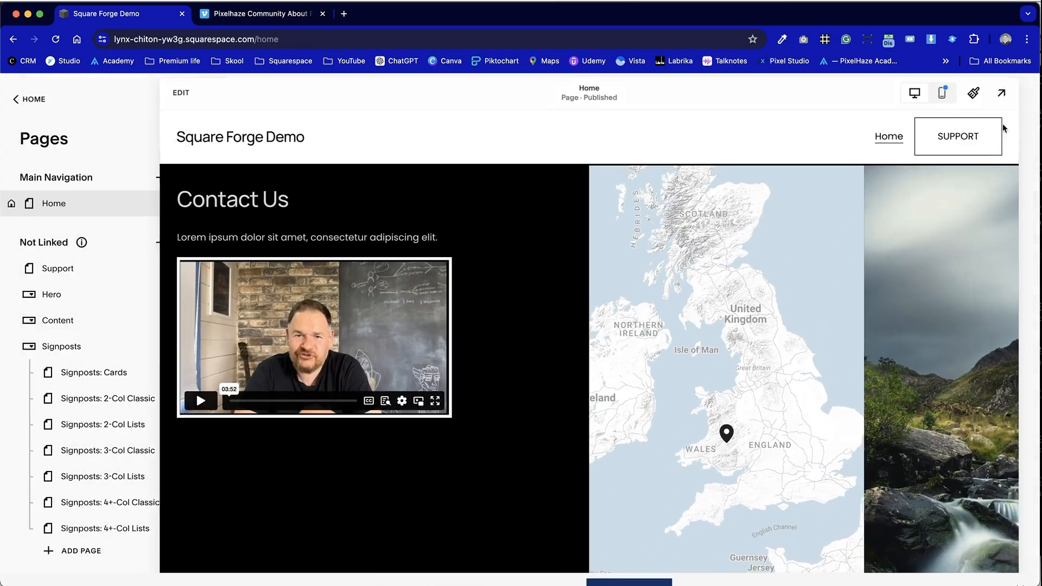
{"action": "left_click", "coordinate": [1013, 100]}
{"action": "scroll", "coordinate": [423, 540], "scroll_direction": "down", "scroll_amount": 1}
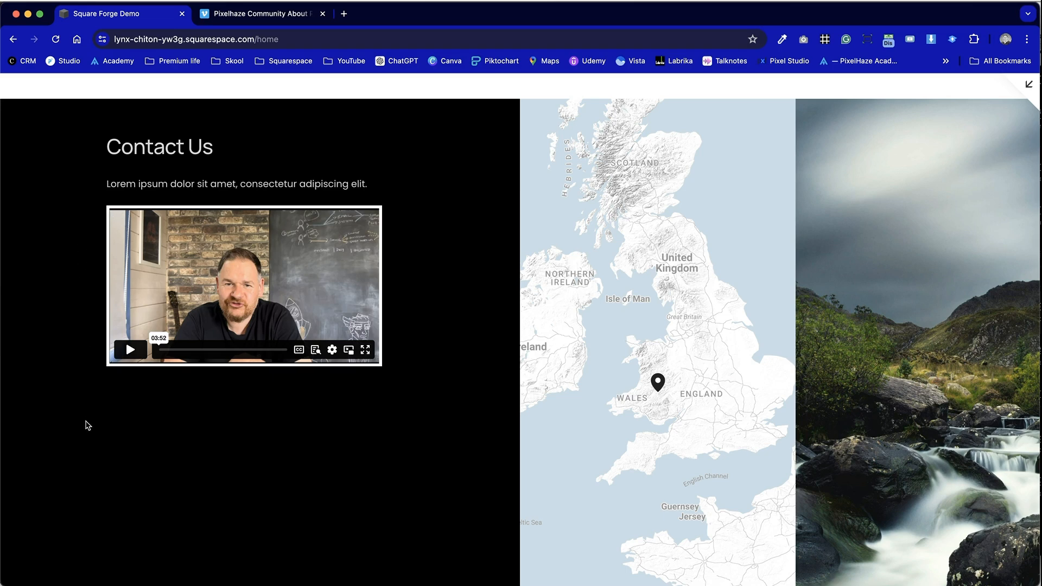
- Play the embedded video on the live page and switch it to full screen, then leave full screen
{"action": "scroll", "coordinate": [145, 440], "scroll_direction": "up", "scroll_amount": 3}
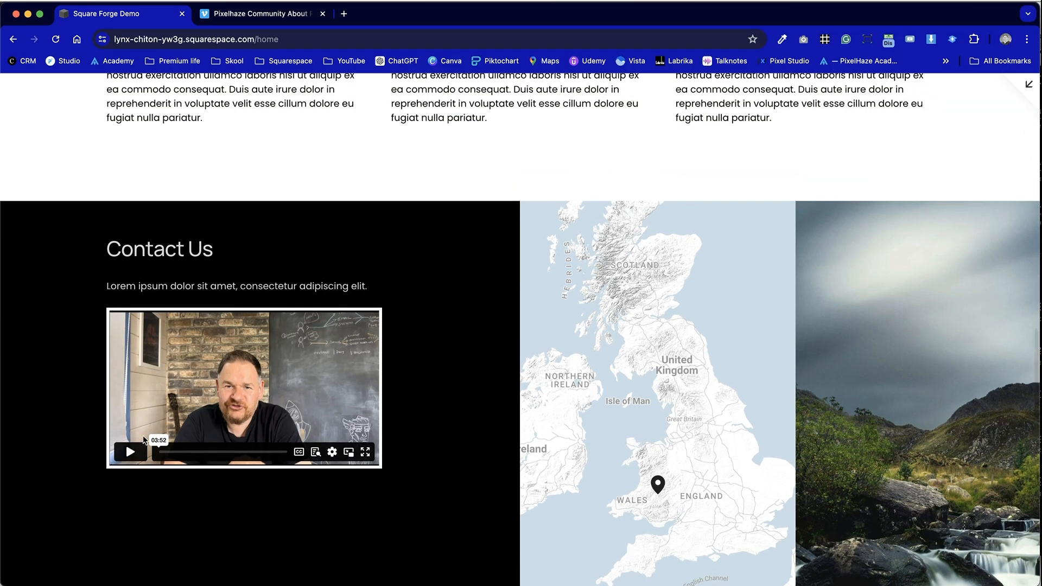
{"action": "scroll", "coordinate": [394, 501], "scroll_direction": "down", "scroll_amount": 4}
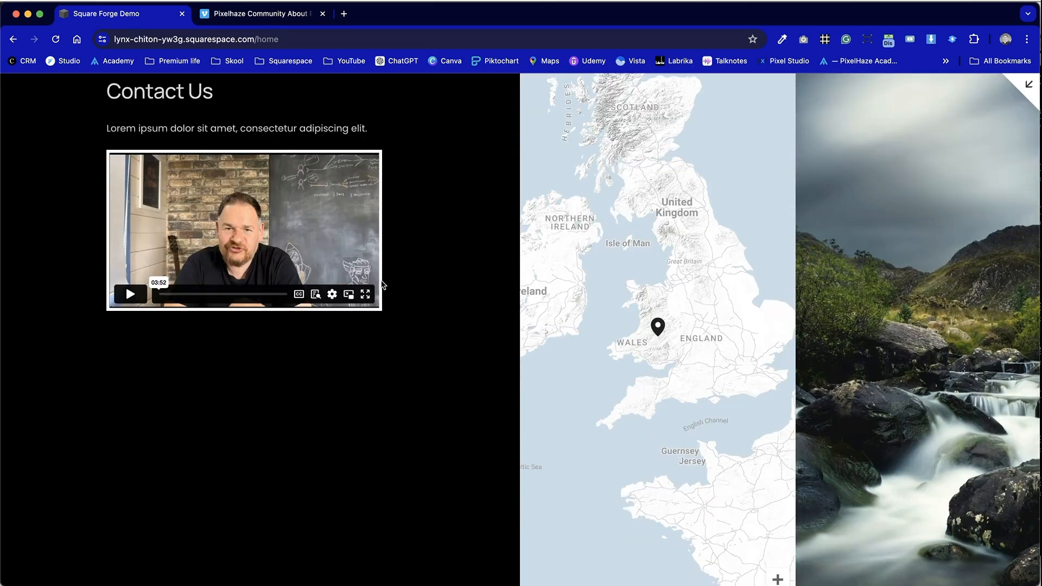
{"action": "left_click", "coordinate": [120, 298]}
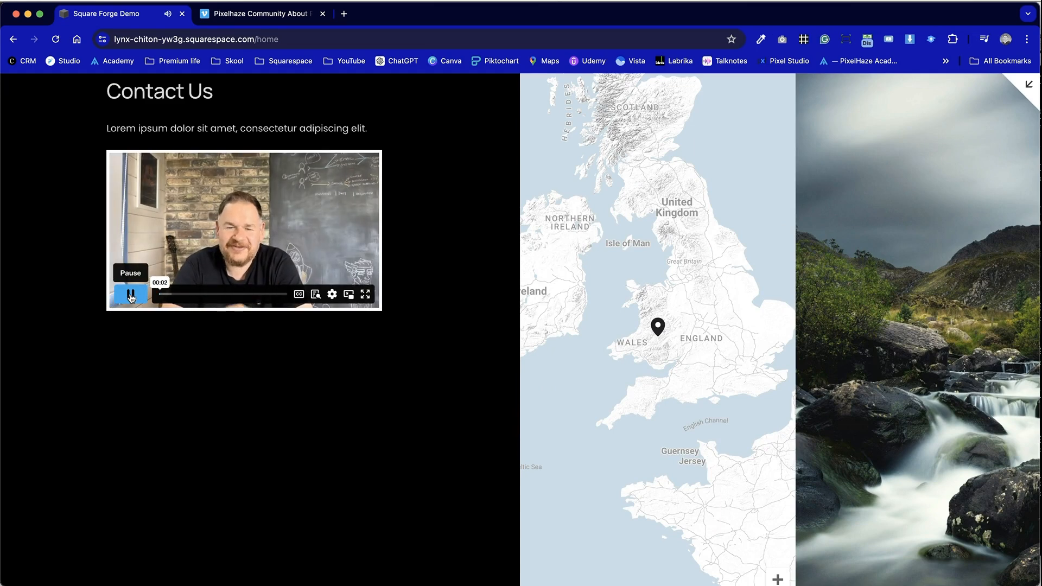
{"action": "left_click", "coordinate": [365, 295]}
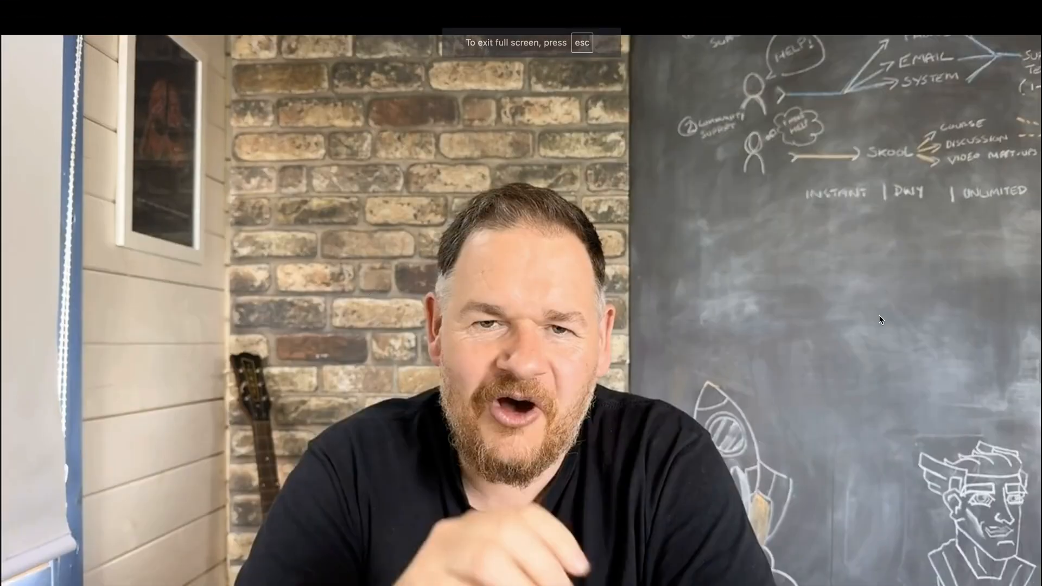
{"action": "key", "text": "Escape"}
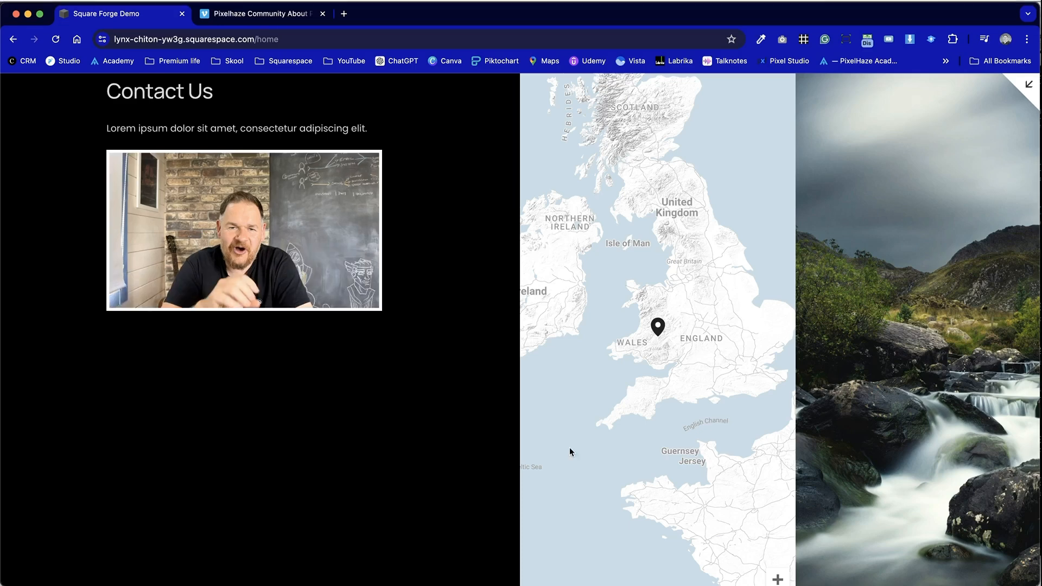
- Open and close the video player's quality settings and its transcript panel
{"action": "mouse_move", "coordinate": [351, 298]}
{"action": "mouse_move", "coordinate": [238, 250]}
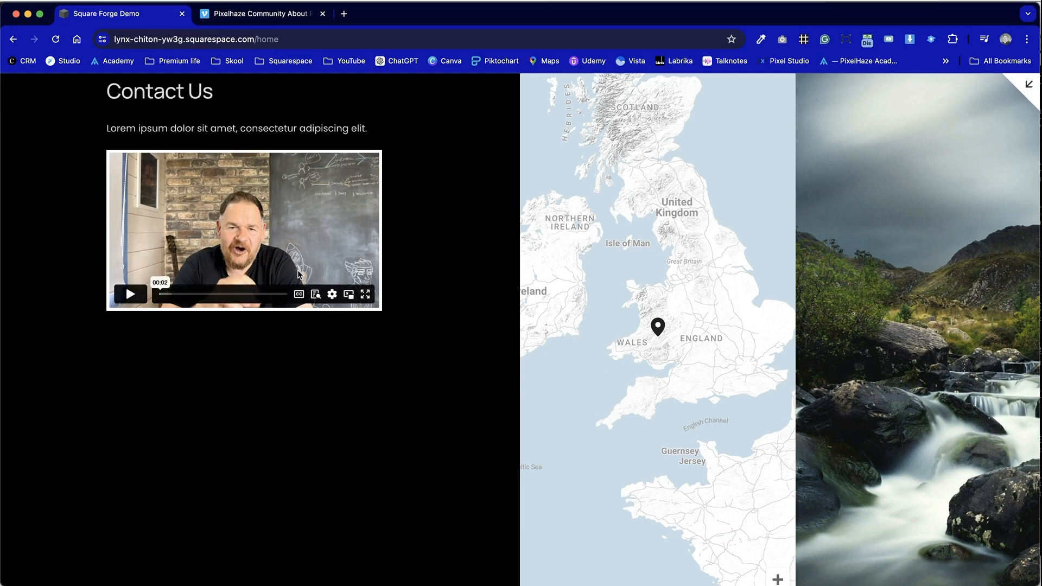
{"action": "left_click", "coordinate": [332, 298]}
{"action": "left_click", "coordinate": [332, 297]}
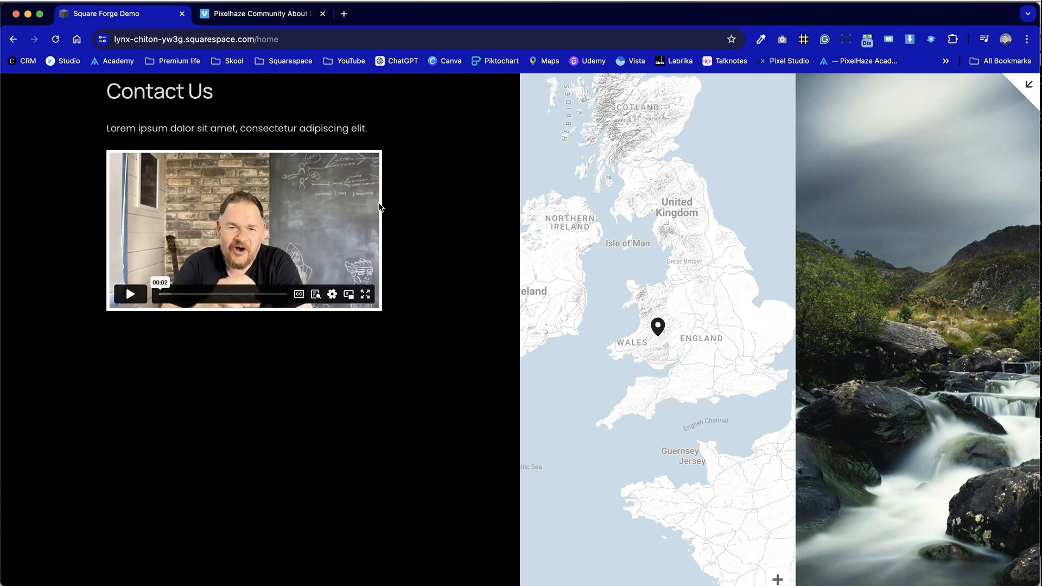
{"action": "left_click", "coordinate": [333, 296]}
{"action": "left_click", "coordinate": [354, 203]}
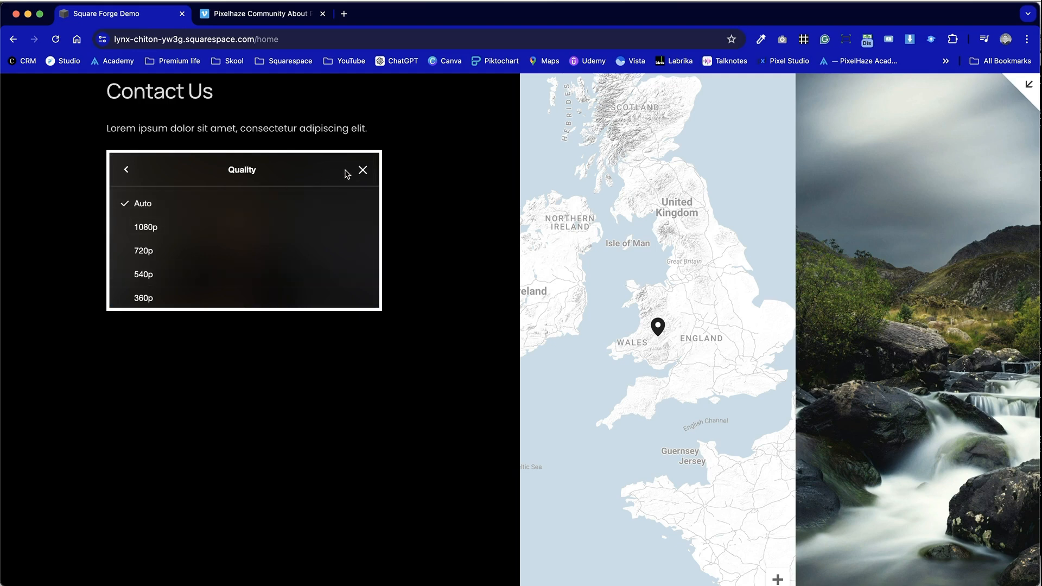
{"action": "left_click", "coordinate": [362, 170]}
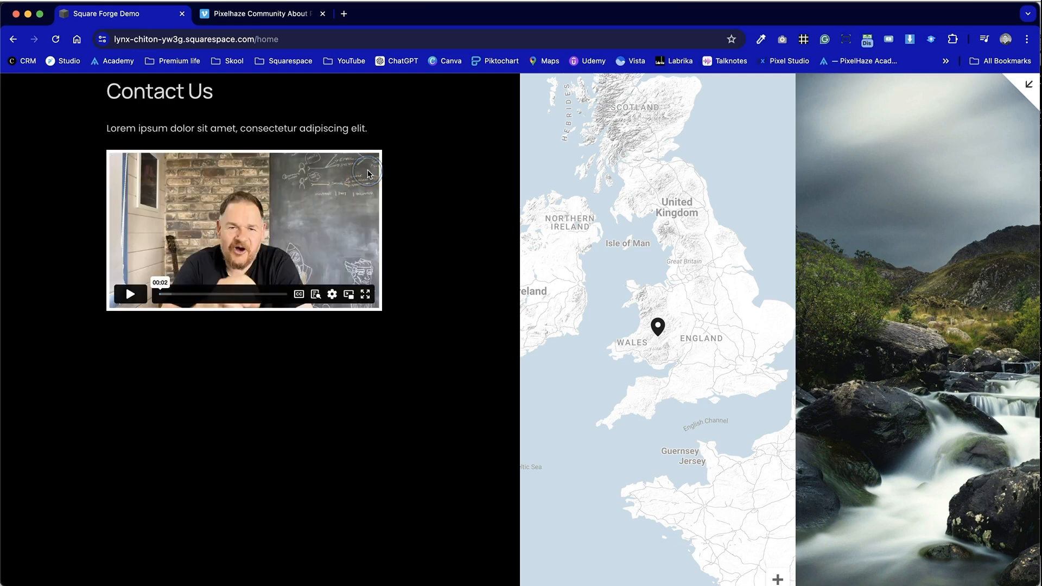
{"action": "left_click", "coordinate": [315, 296]}
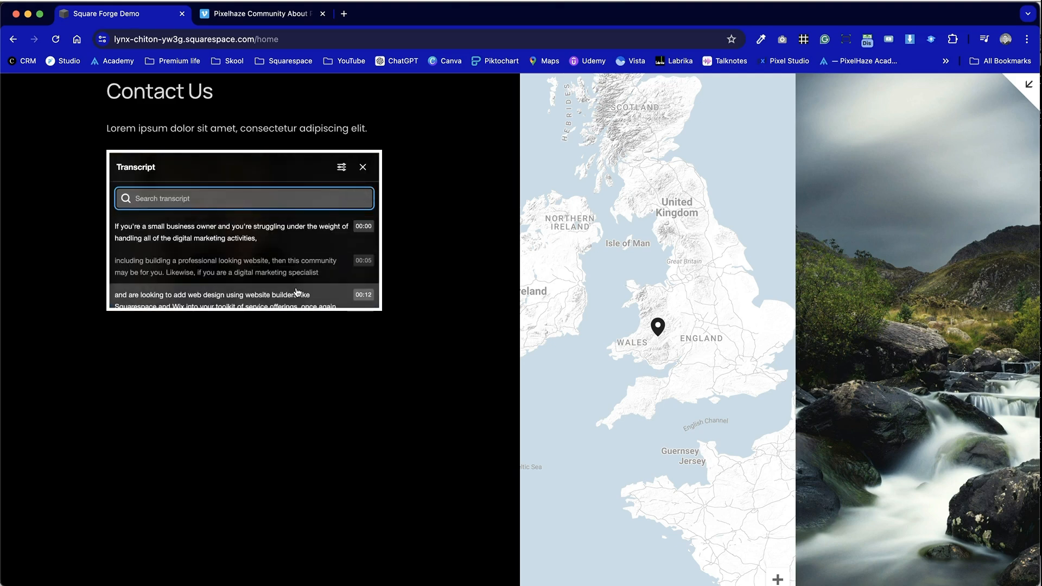
{"action": "left_click", "coordinate": [368, 165]}
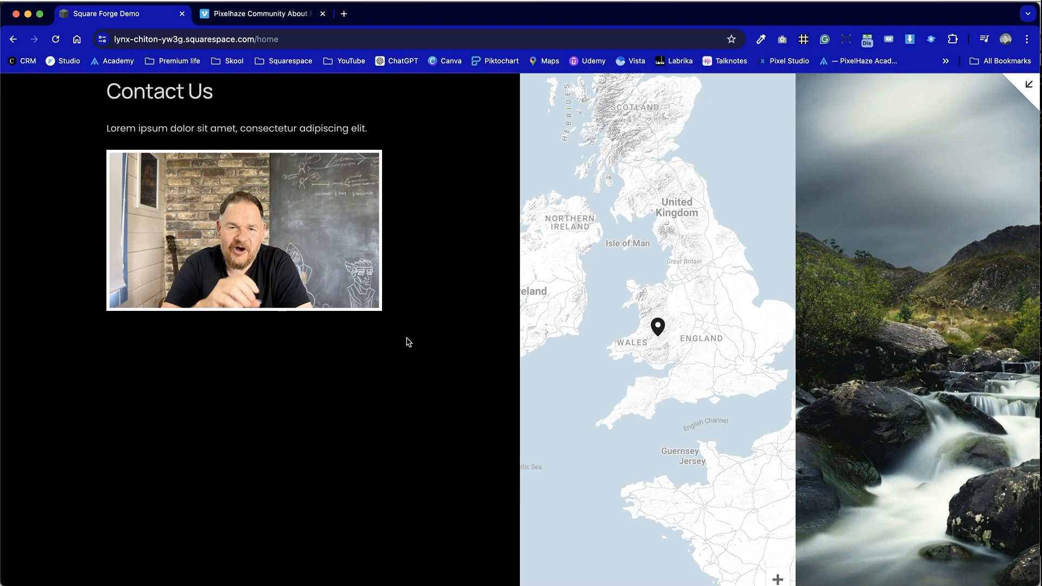
{"action": "scroll", "coordinate": [408, 342], "scroll_direction": "up", "scroll_amount": 20}
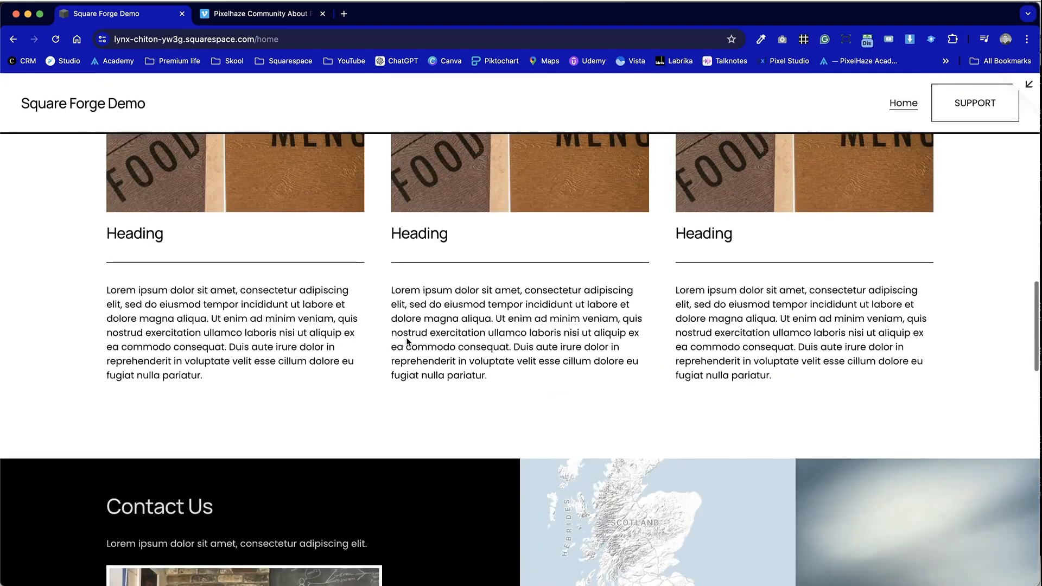
{"action": "scroll", "coordinate": [409, 342], "scroll_direction": "down", "scroll_amount": 15}
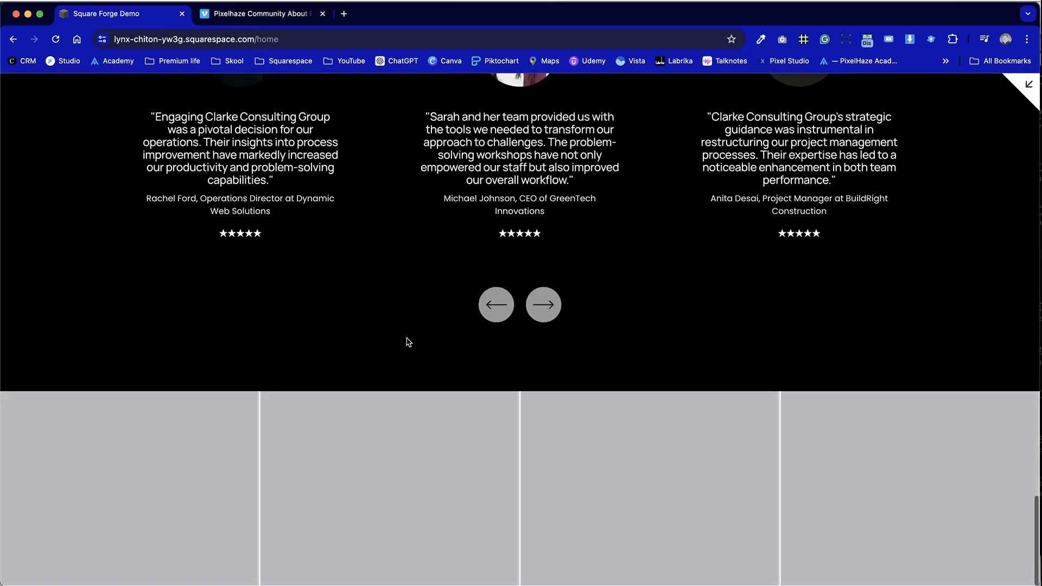
{"action": "scroll", "coordinate": [408, 342], "scroll_direction": "up", "scroll_amount": 10}
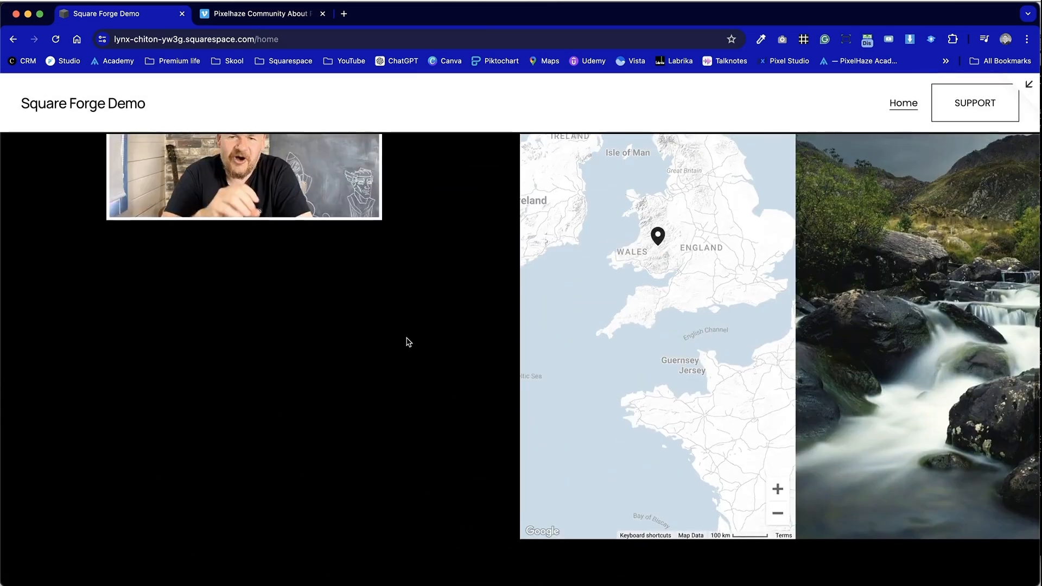